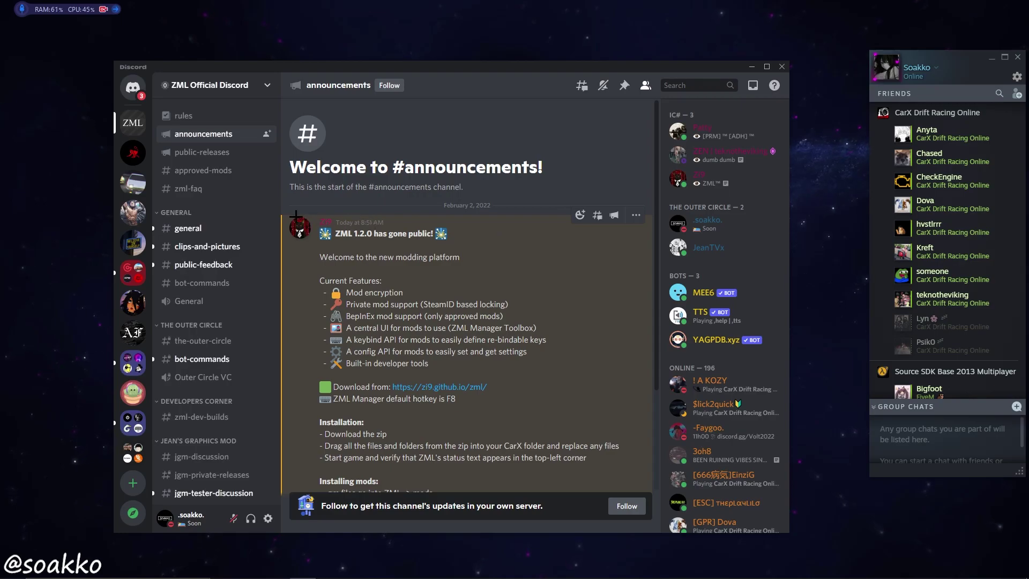
# - Open the ZML download page linked in the ZML 1.2.0 announcement
pyautogui.scroll(-2, 297, 228)
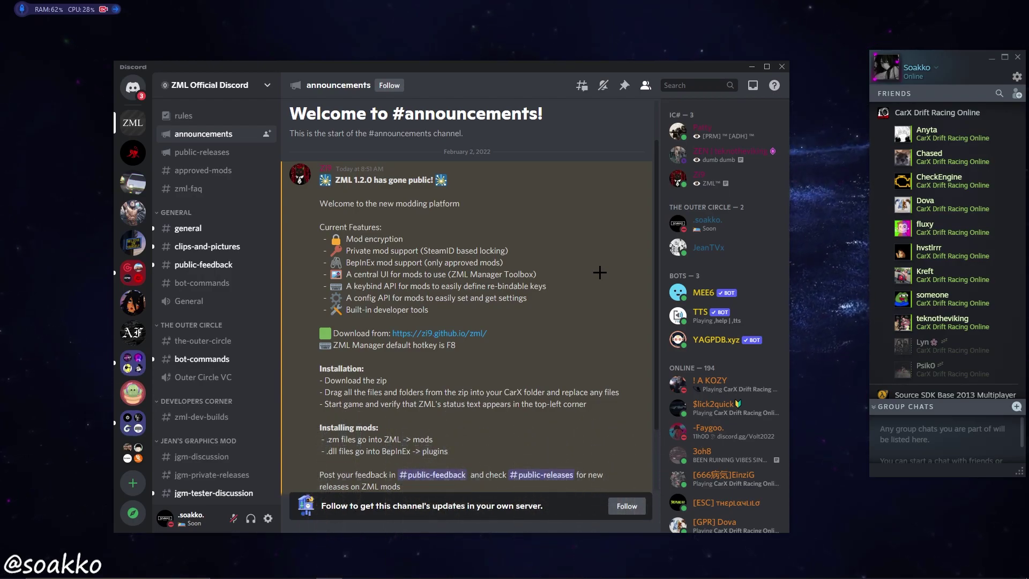
pyautogui.scroll(-3, 599, 272)
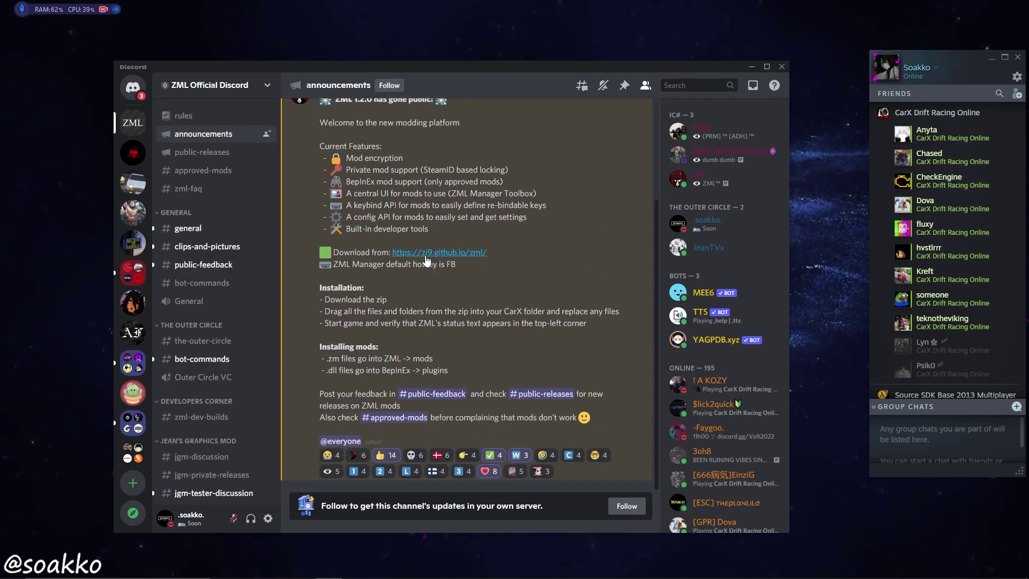
pyautogui.click(425, 252)
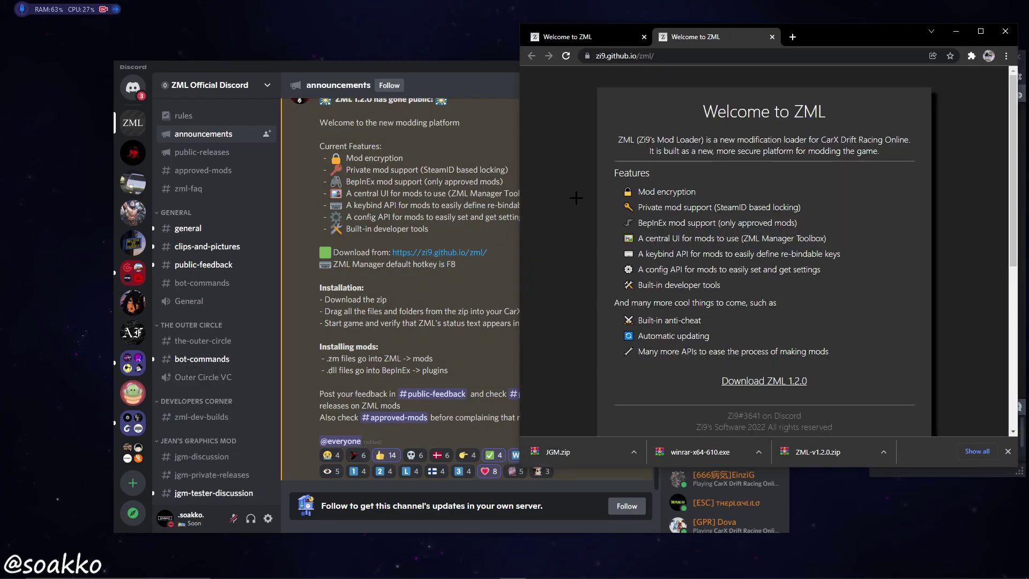
# - Download ZML 1.2.0, keep the flagged file, and place the zip on the desktop
pyautogui.scroll(-2, 576, 198)
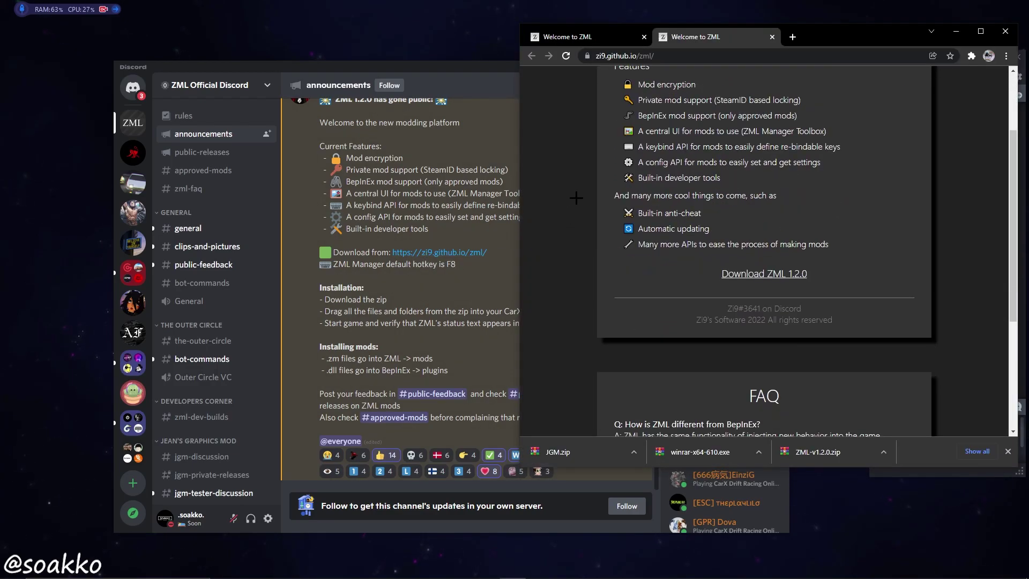
pyautogui.click(759, 274)
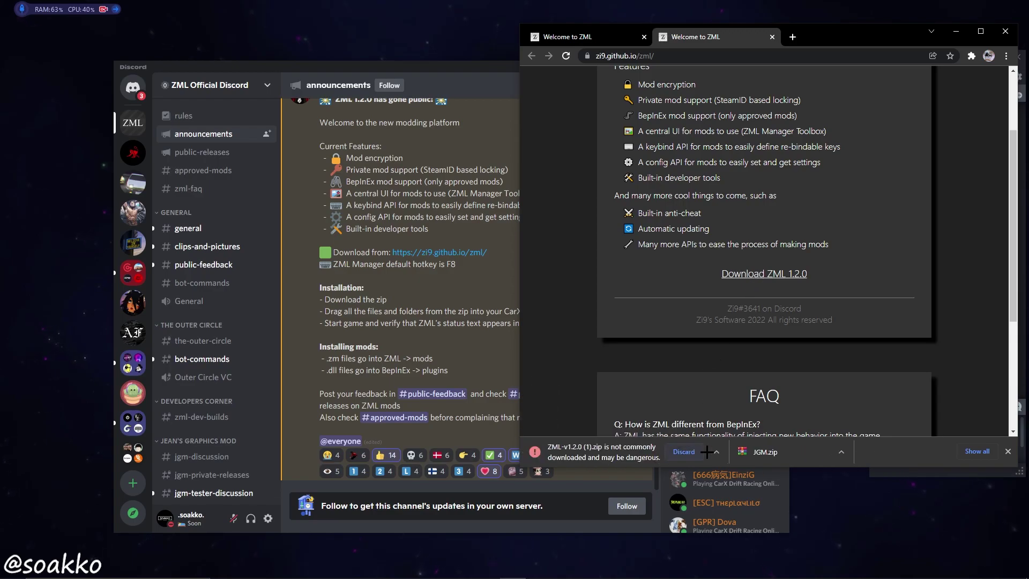
pyautogui.click(715, 451)
pyautogui.click(736, 479)
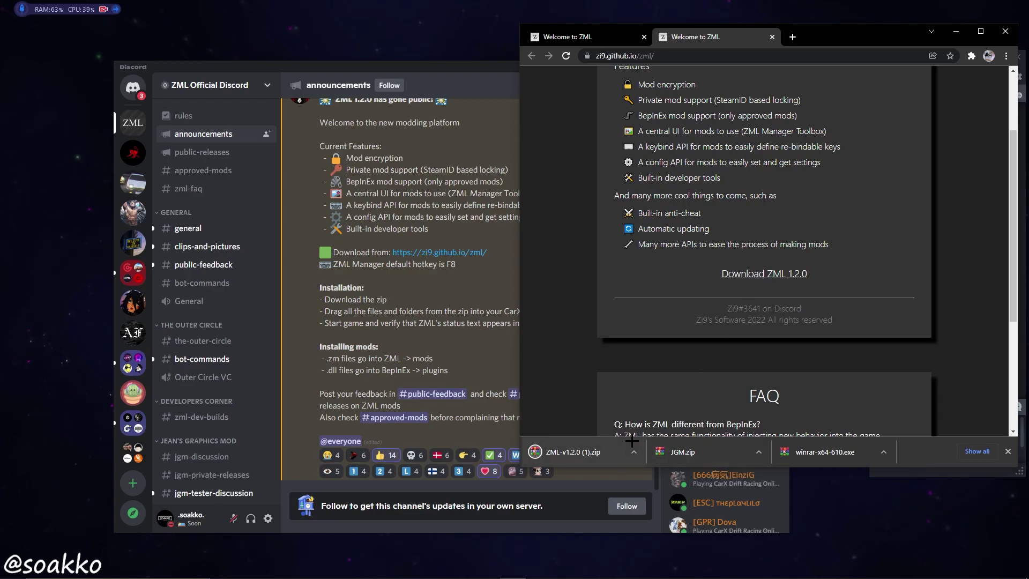
pyautogui.moveTo(617, 442); pyautogui.dragTo(63, 120)
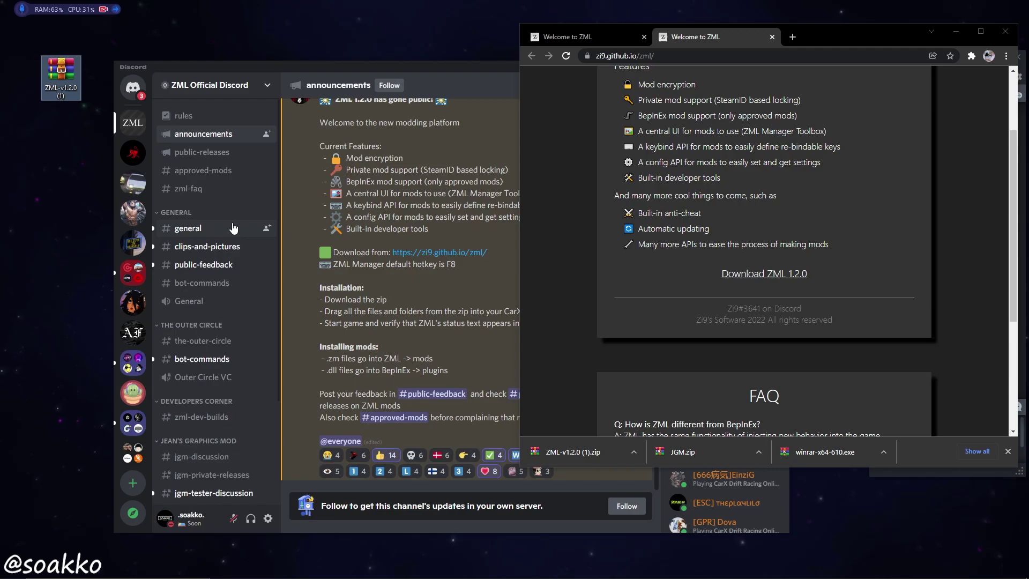
# - Download JGM.zip from the public-releases channel's Jean's Graphics Mod post and place it on the desktop
pyautogui.click(218, 155)
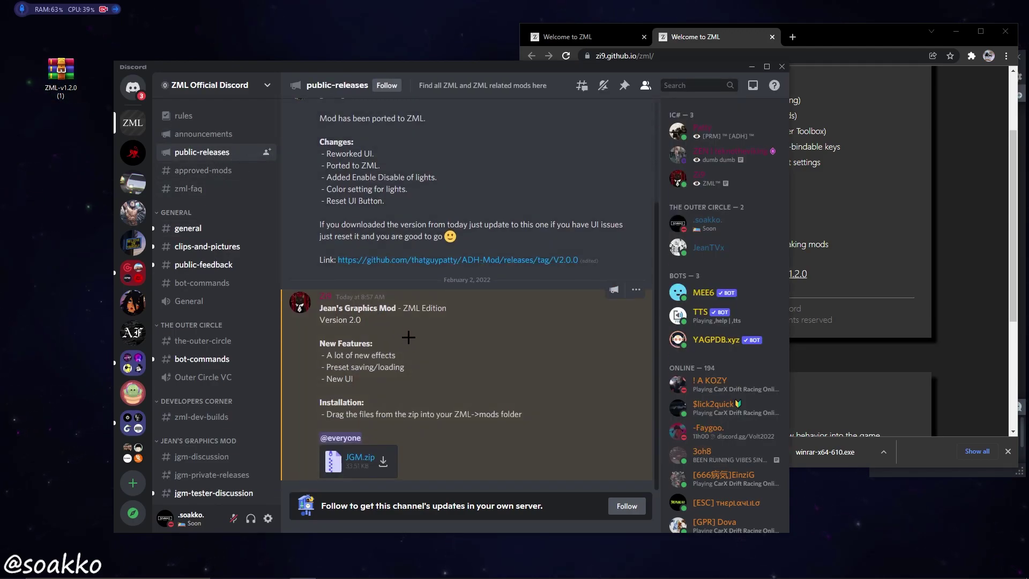
pyautogui.click(384, 462)
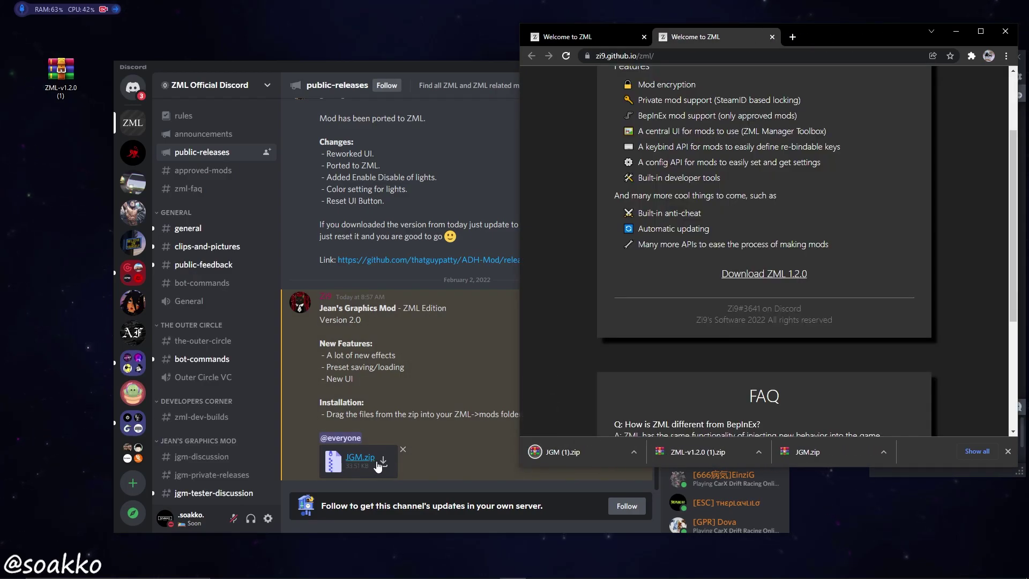
pyautogui.moveTo(557, 452); pyautogui.dragTo(62, 140)
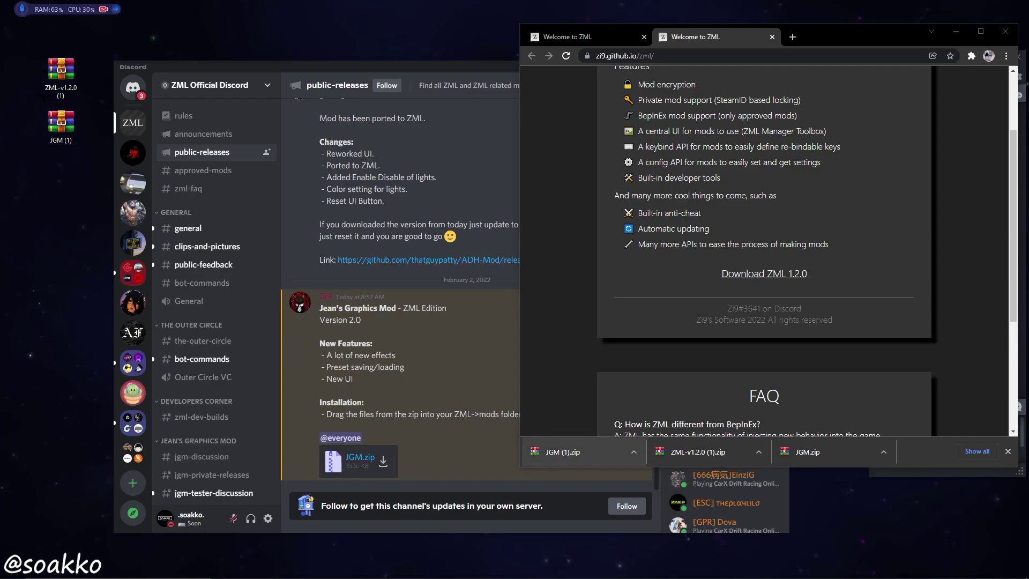
pyautogui.moveTo(32, 40); pyautogui.dragTo(95, 155)
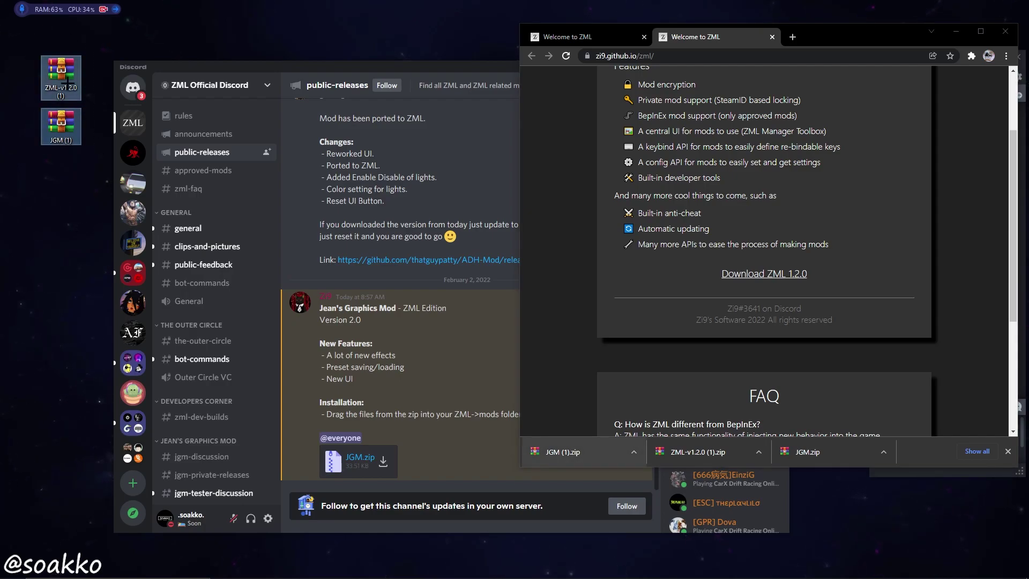
# - Search the web for winrar, download WinRAR 6.10 English 64 bit from its official site, and close that page
pyautogui.click(691, 56)
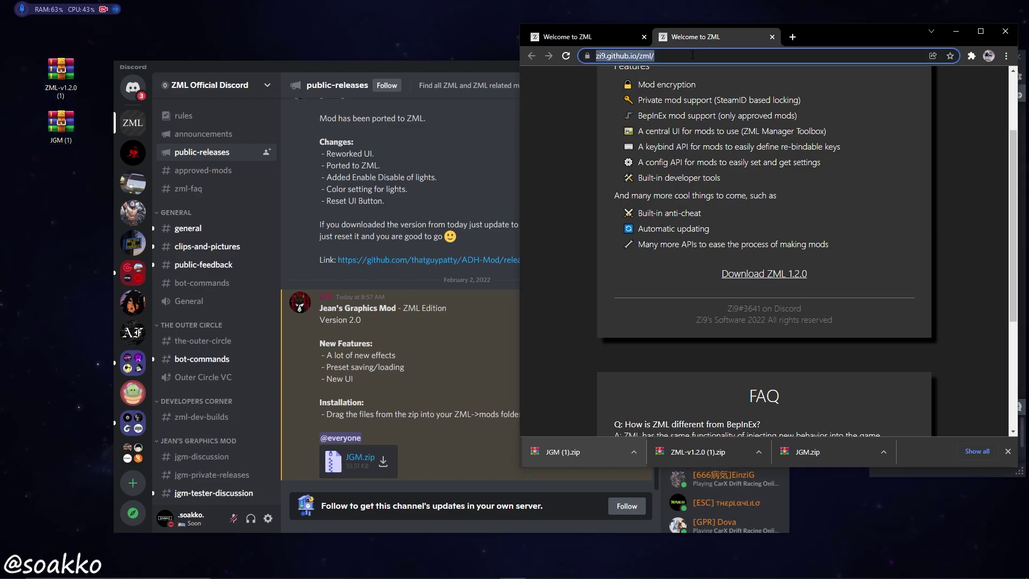
pyautogui.write('winrar')
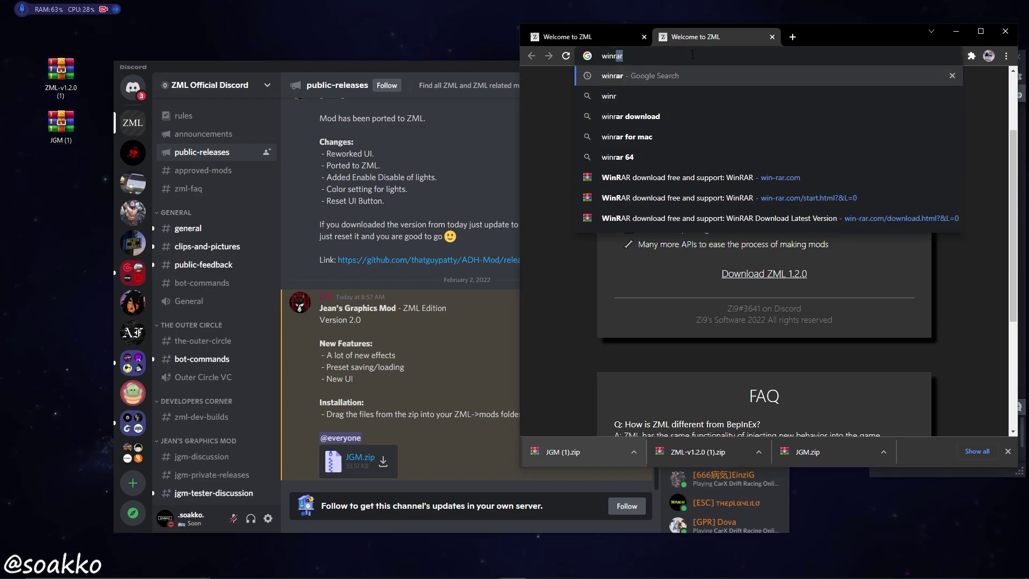
pyautogui.press('Return')
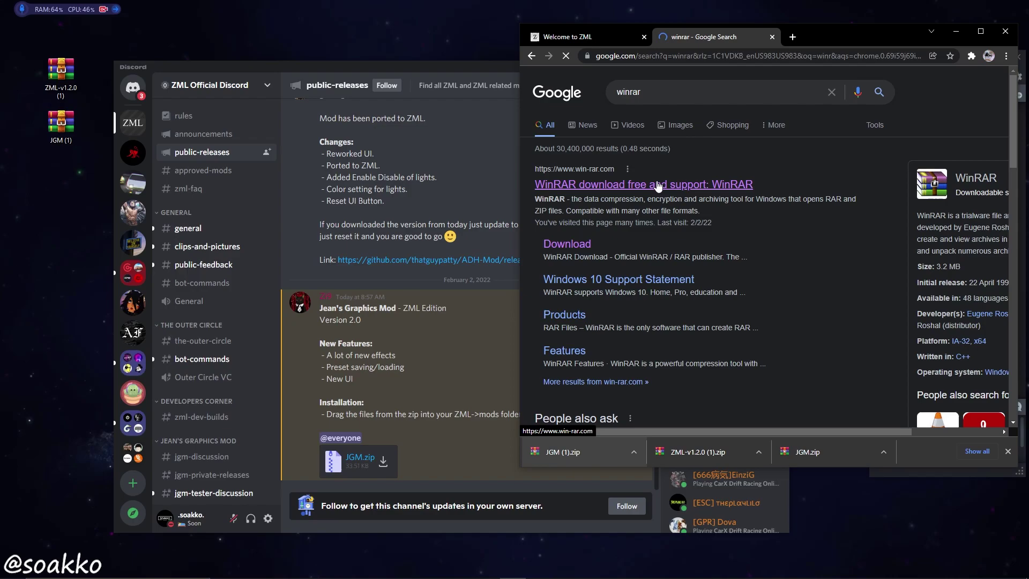
pyautogui.click(658, 185)
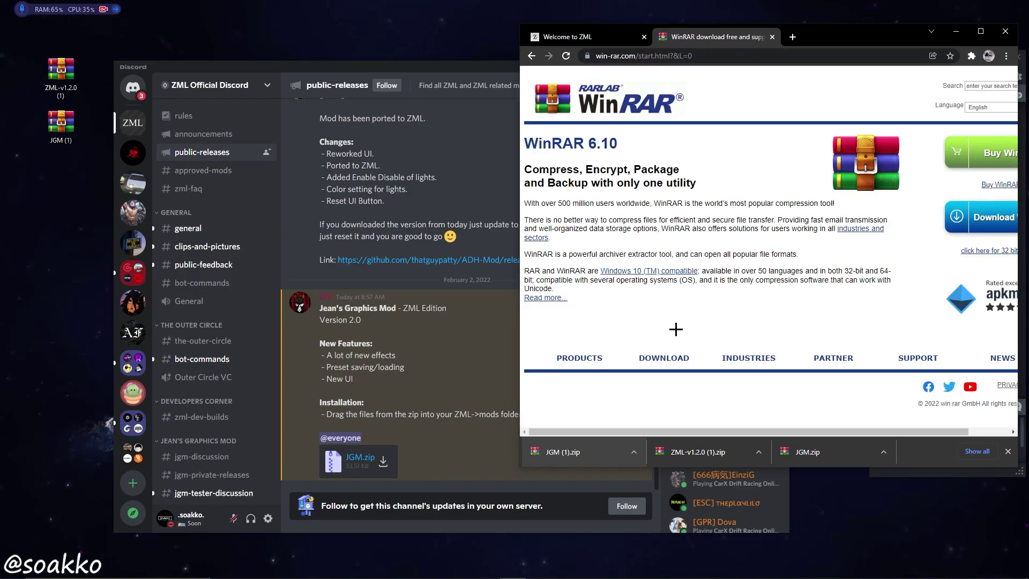
pyautogui.click(668, 362)
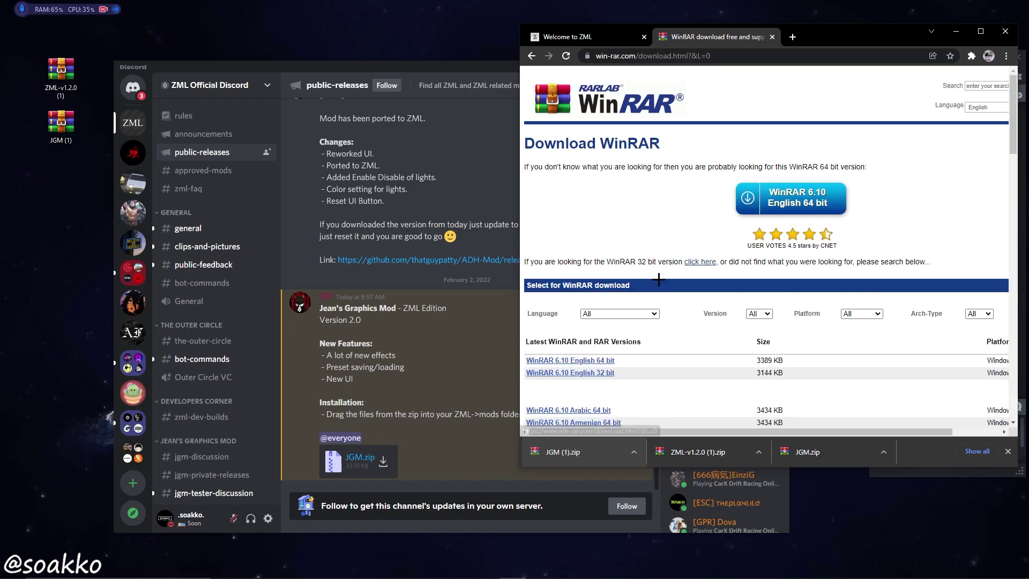
pyautogui.scroll(-1, 659, 276)
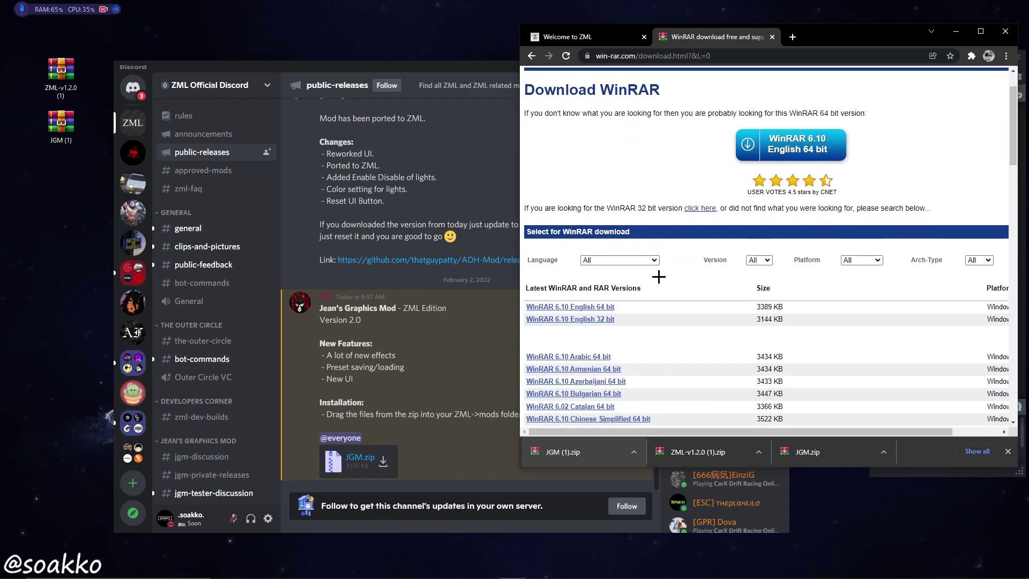
pyautogui.click(580, 308)
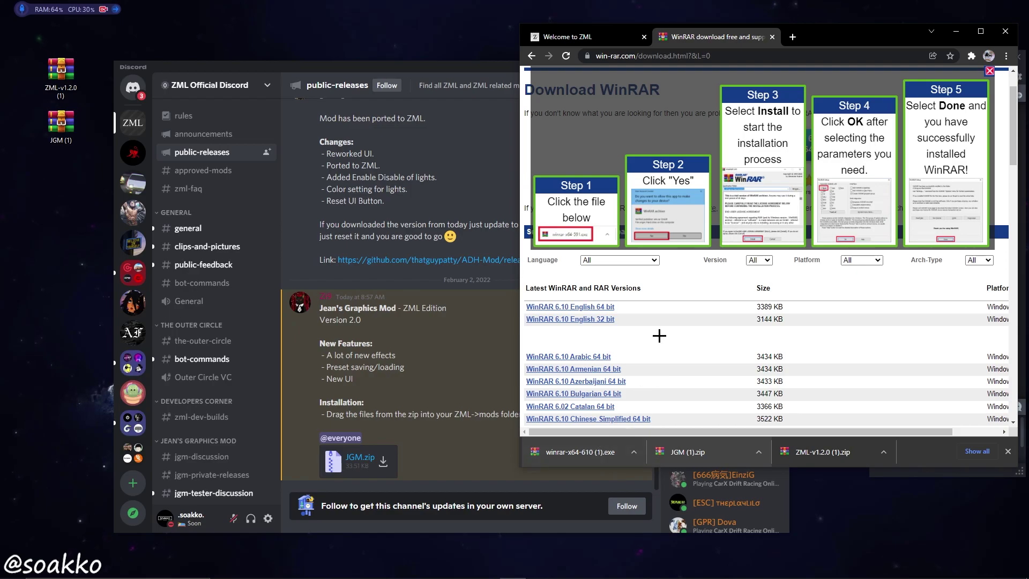
pyautogui.click(772, 37)
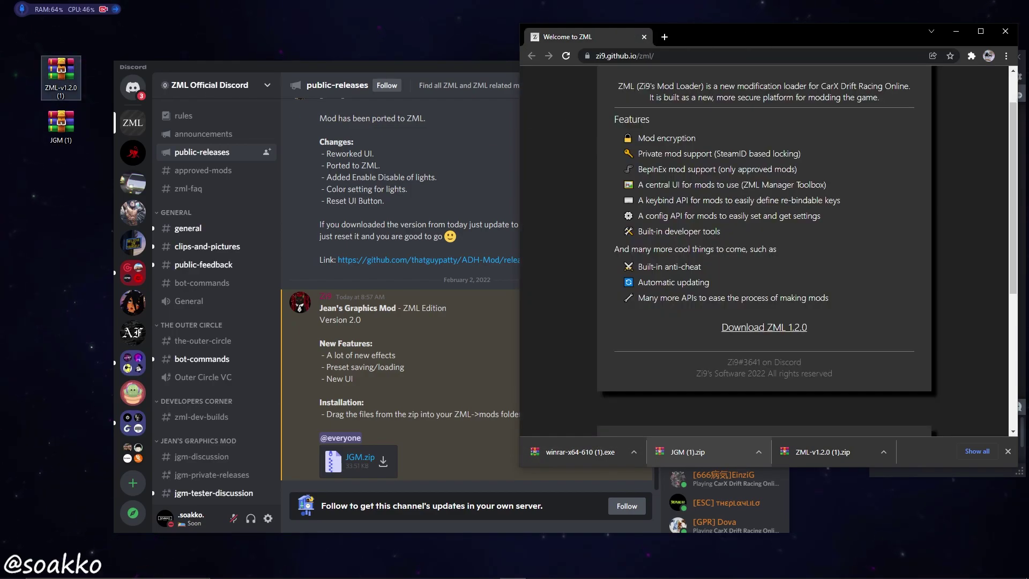
# - Extract the ZML-v1.2.0 (1) archive on the desktop into a folder of the same name
pyautogui.rightClick(66, 65)
pyautogui.click(66, 66)
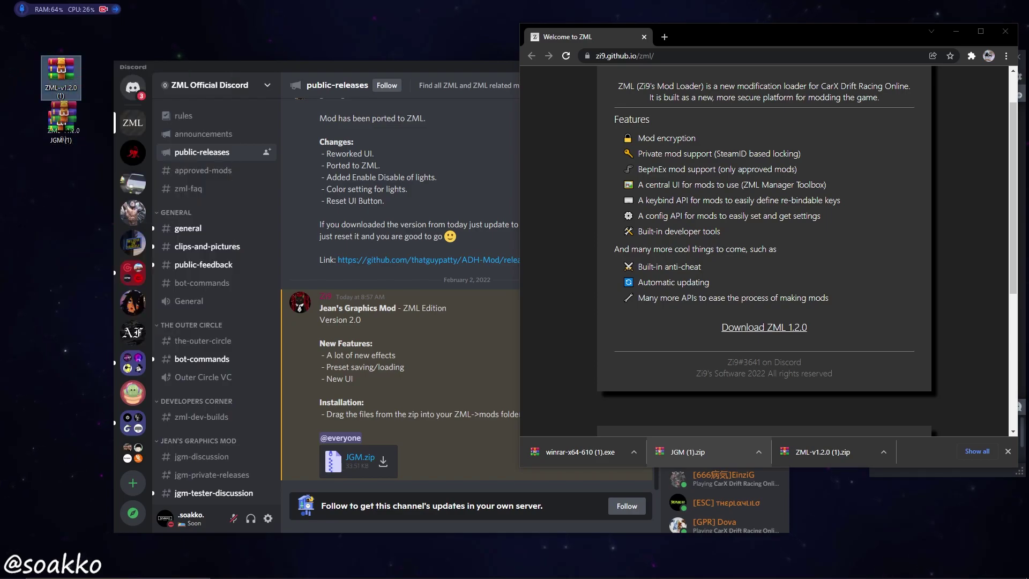
pyautogui.moveTo(64, 81); pyautogui.dragTo(64, 186)
pyautogui.rightClick(64, 187)
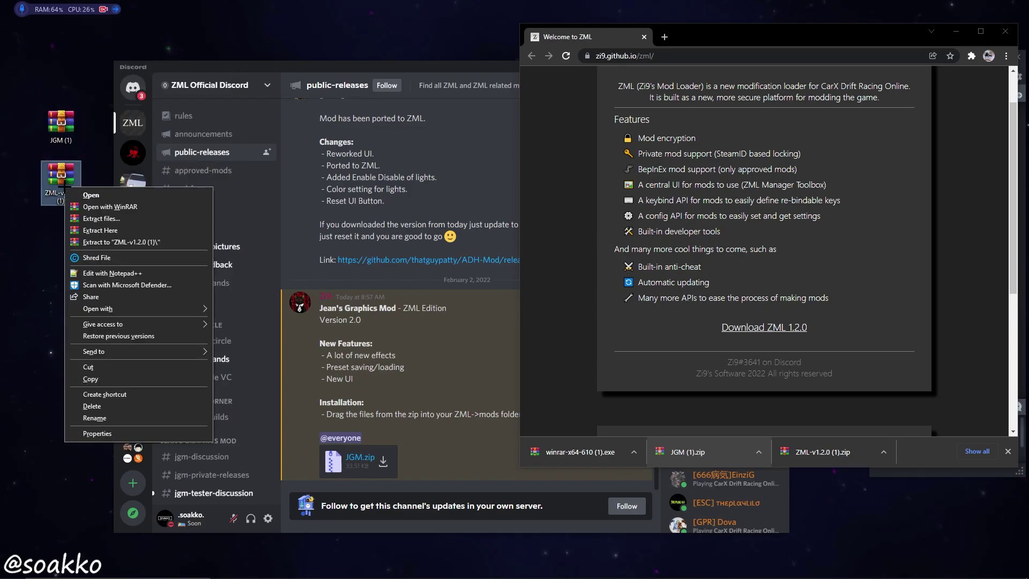
pyautogui.click(97, 243)
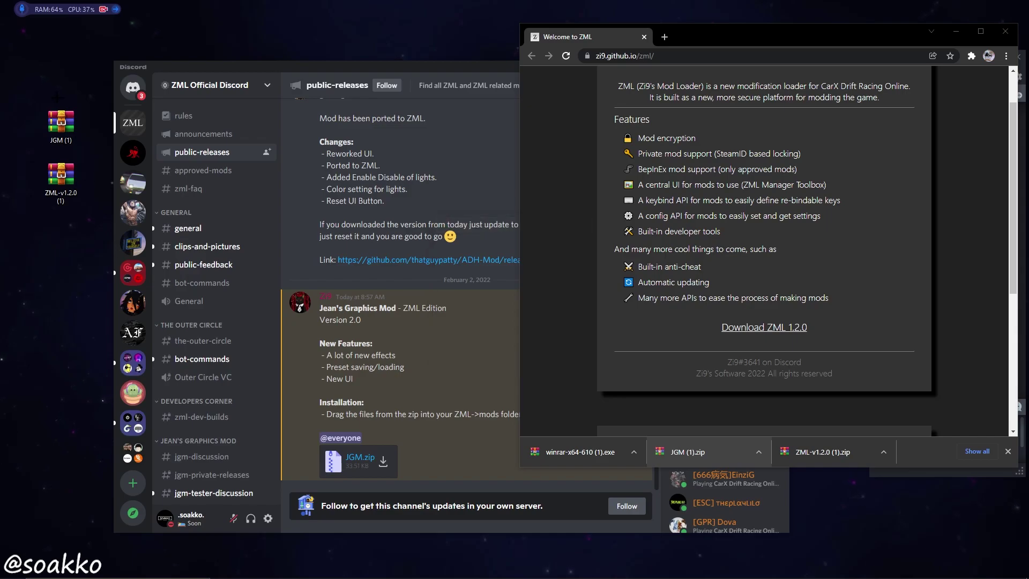
# - Move the extracted ZML-v1.2.0 (1) folder lower on the desktop and delete its zip archive
pyautogui.moveTo(20, 21); pyautogui.dragTo(61, 386)
pyautogui.moveTo(62, 174); pyautogui.dragTo(360, 29)
pyautogui.press('Delete')
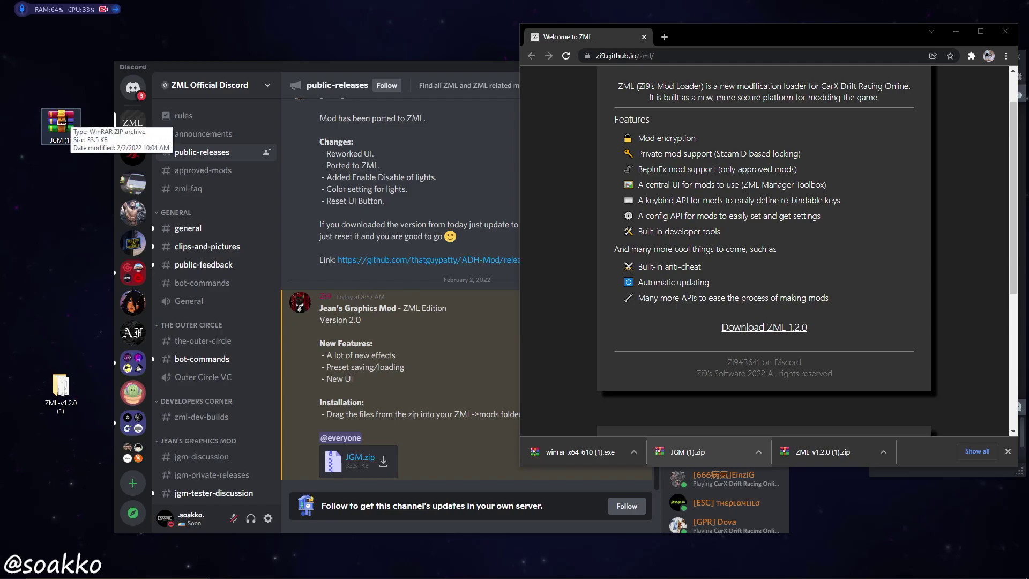
# - Move the JGM (1) archive near the ZML folder and extract it into a folder of the same name
pyautogui.moveTo(65, 120); pyautogui.dragTo(71, 267)
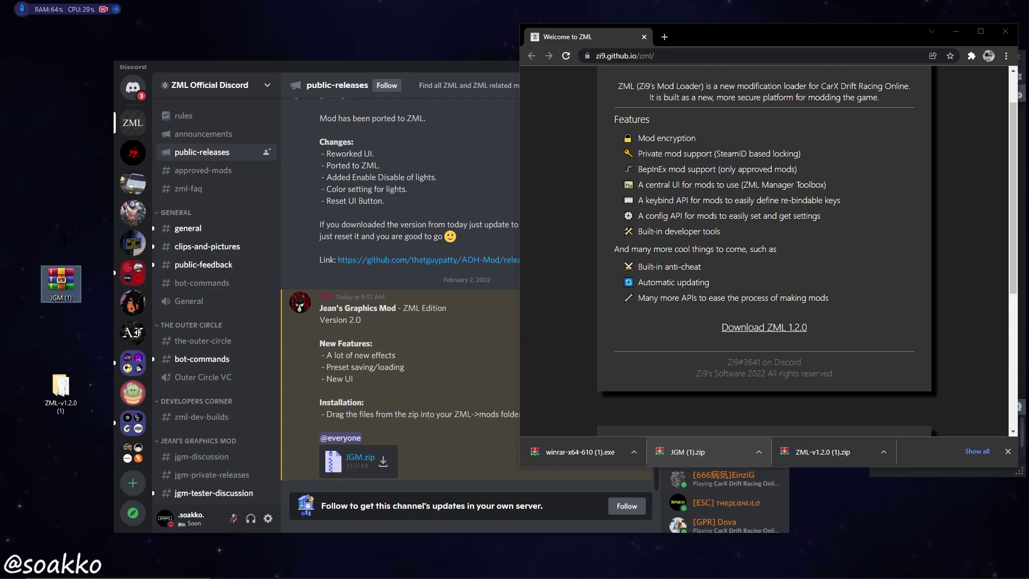
pyautogui.rightClick(67, 282)
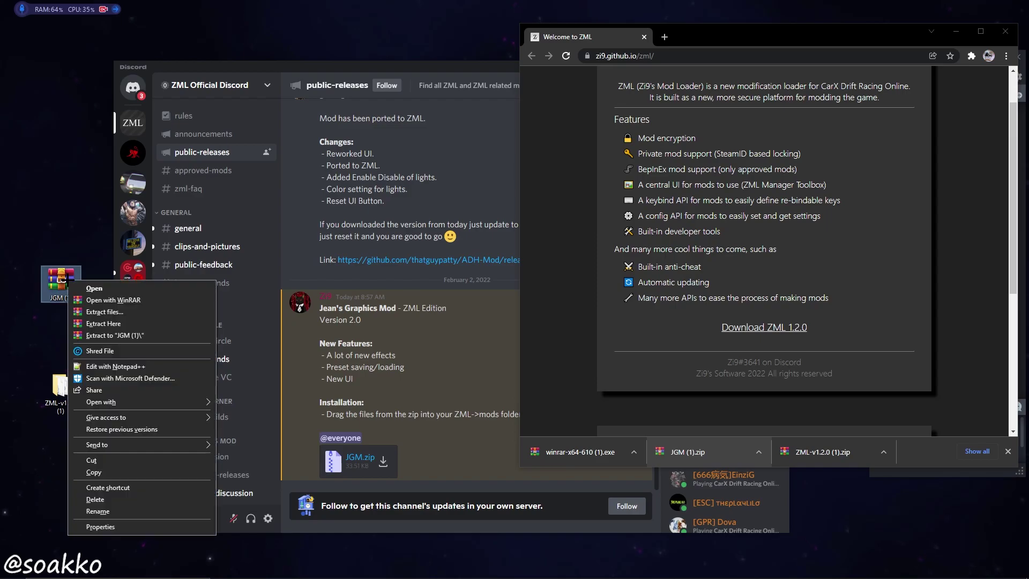
pyautogui.click(117, 335)
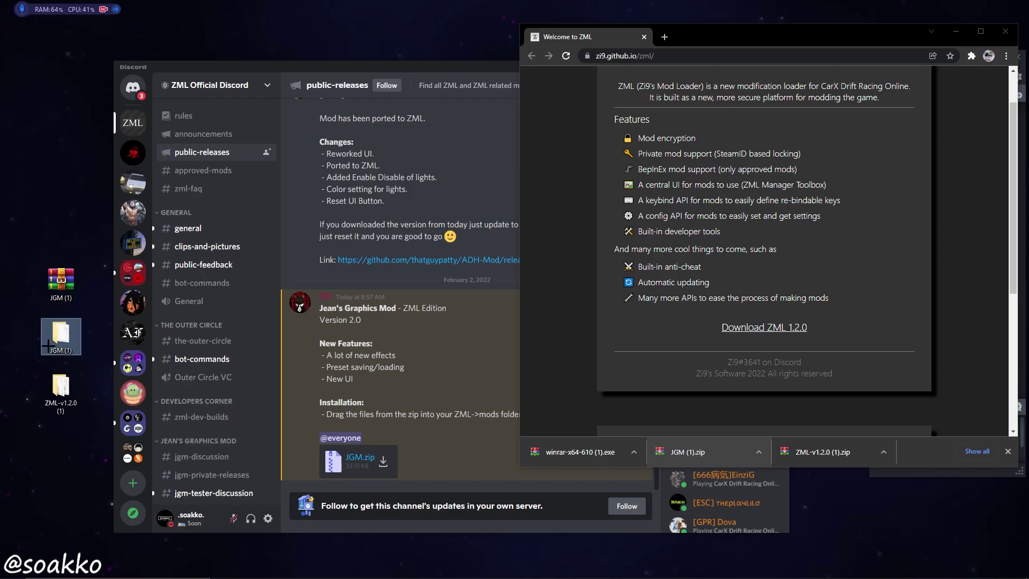
# - Open the extracted JGM (1) folder and view the preset files in its JGM subfolder
pyautogui.doubleClick(60, 334)
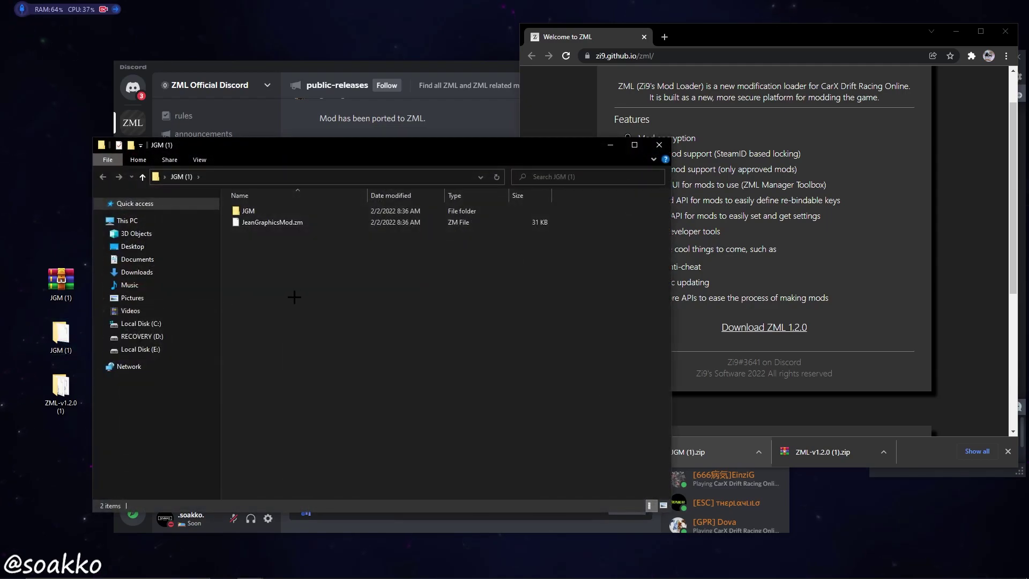
pyautogui.click(270, 210)
pyautogui.doubleClick(270, 210)
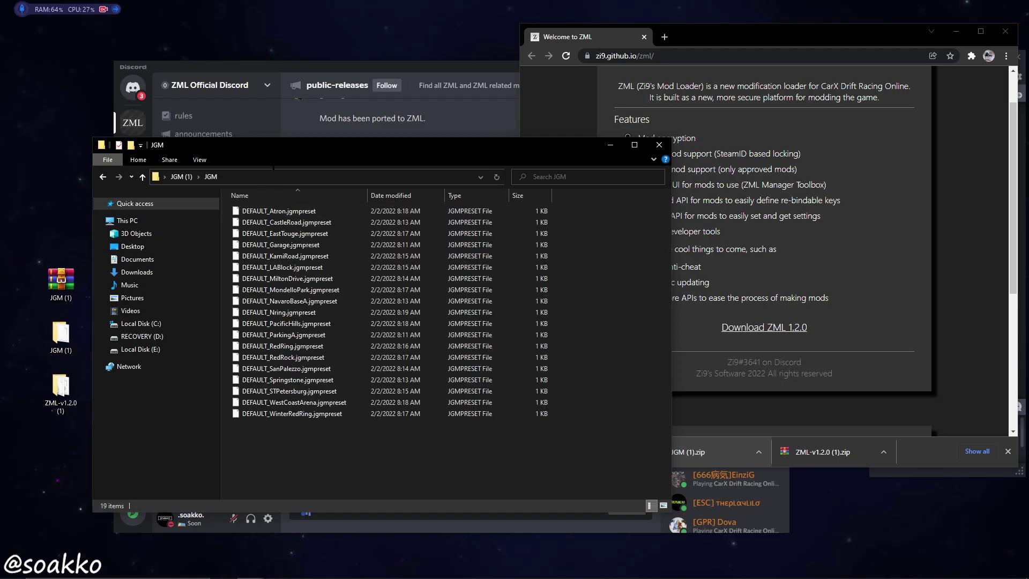
pyautogui.moveTo(321, 145); pyautogui.dragTo(419, 134)
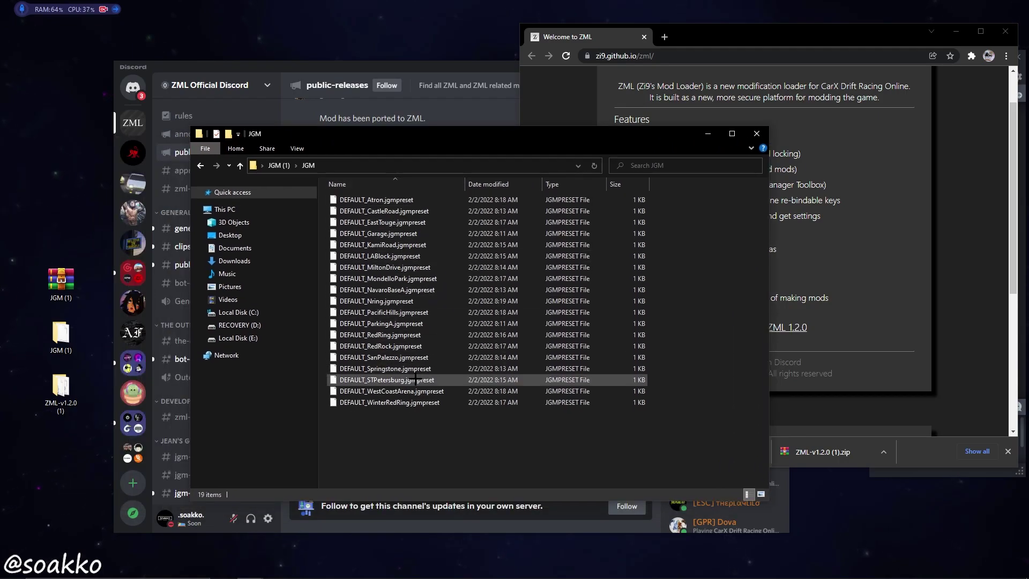
# - Open the extracted ZML-v1.2.0 (1) folder beside the JGM window and go back up to JGM (1) there
pyautogui.click(70, 381)
pyautogui.doubleClick(71, 381)
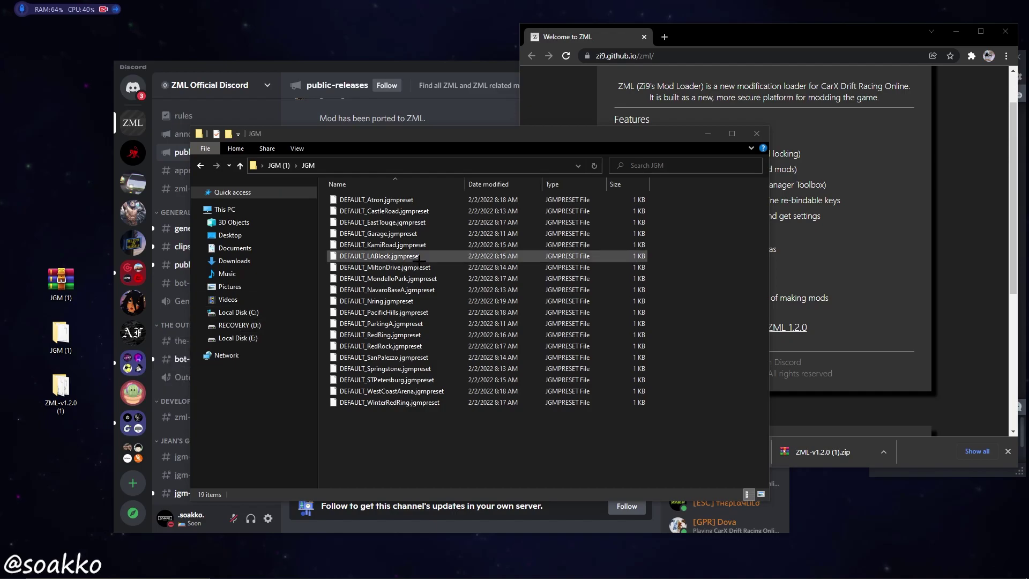
pyautogui.moveTo(483, 147)
pyautogui.mouseDown()
pyautogui.moveTo(291, 163)
pyautogui.moveTo(279, 134)
pyautogui.moveTo(481, 143)
pyautogui.mouseUp()
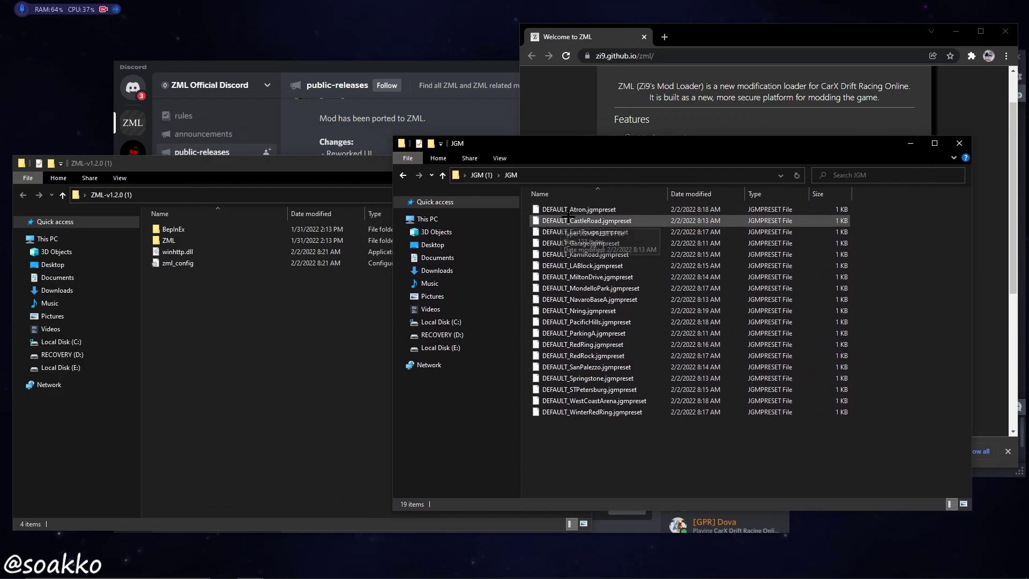
pyautogui.click(481, 175)
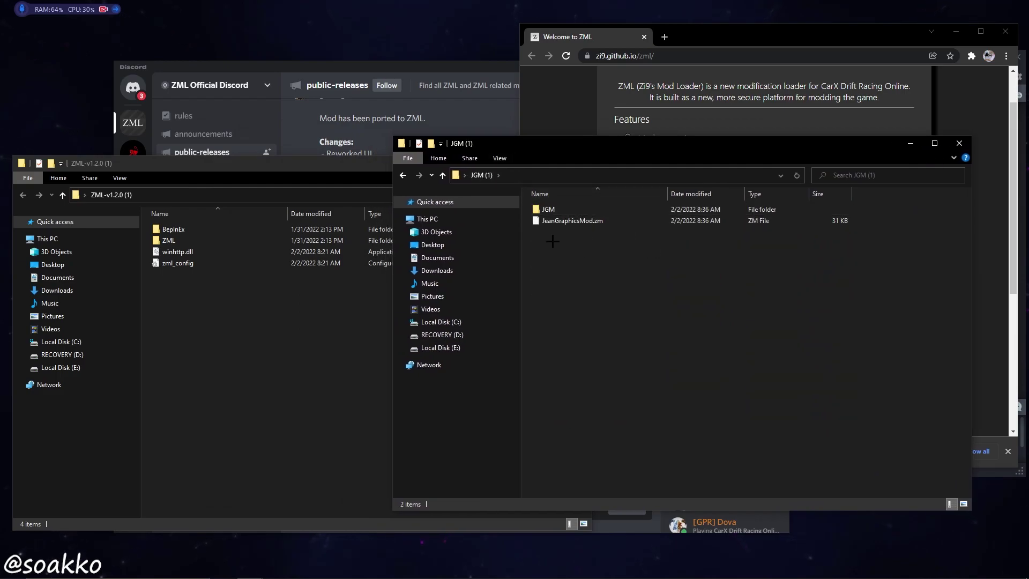
# - Move the JGM folder and JeanGraphicsMod.zm from JGM (1) into the ZML package's ZML > mods folder
pyautogui.doubleClick(179, 241)
pyautogui.doubleClick(203, 238)
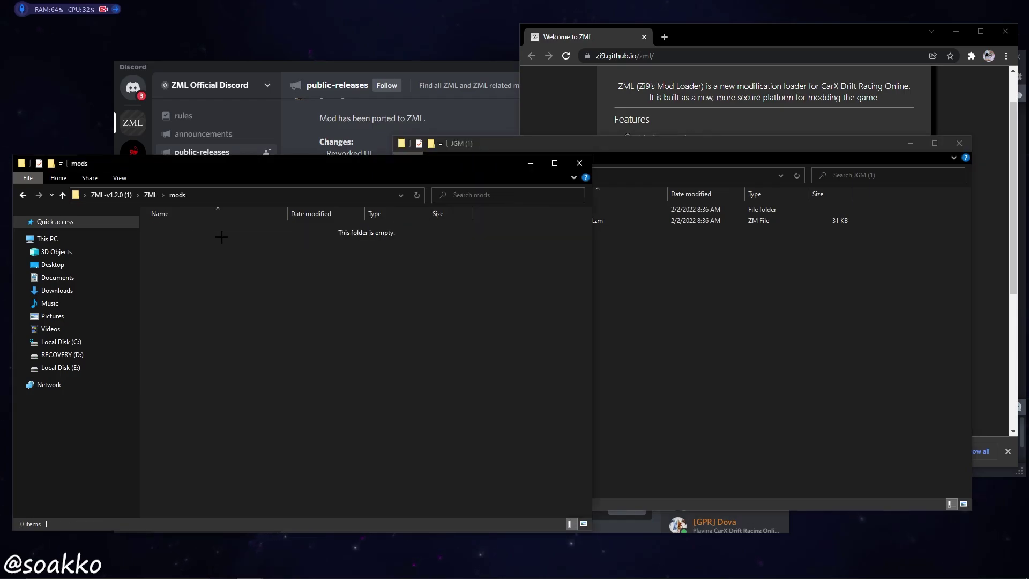
pyautogui.click(604, 267)
pyautogui.moveTo(580, 289); pyautogui.dragTo(236, 293)
pyautogui.click(756, 242)
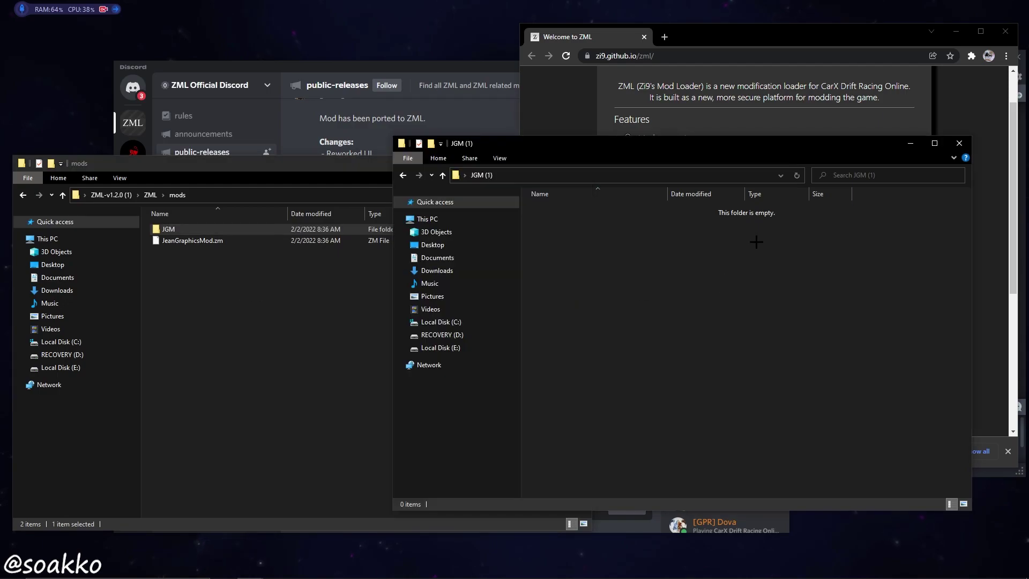
pyautogui.moveTo(643, 143); pyautogui.dragTo(574, 78)
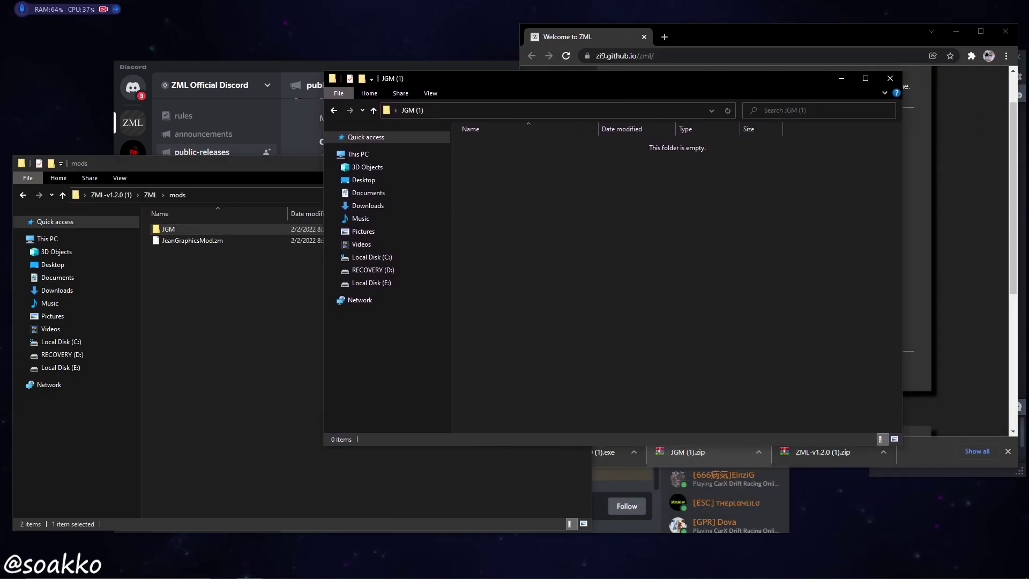
# - Close the emptied JGM (1) folder window, return to the ZML-v1.2.0 (1) root folder and close the browser
pyautogui.click(890, 78)
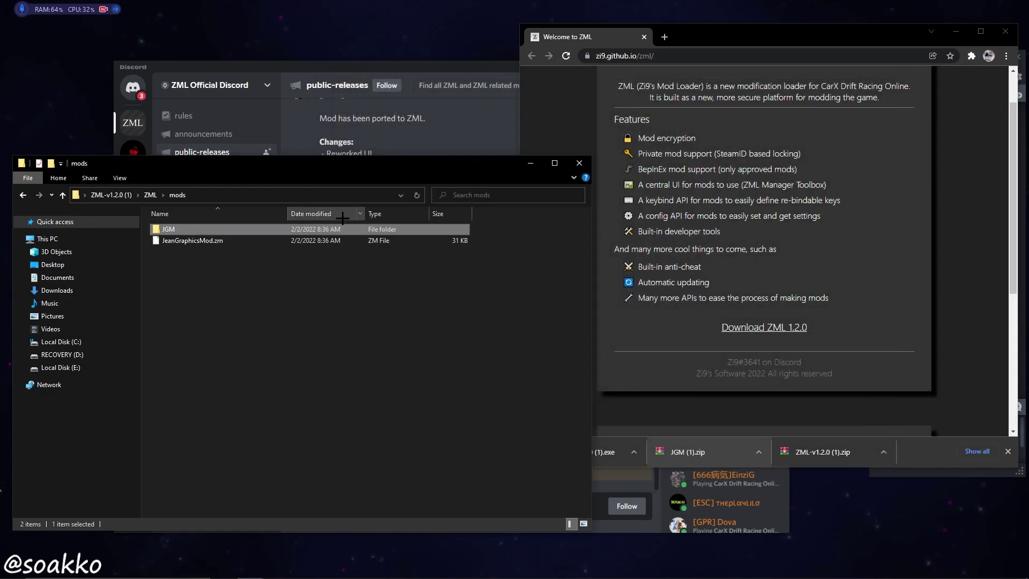
pyautogui.click(114, 194)
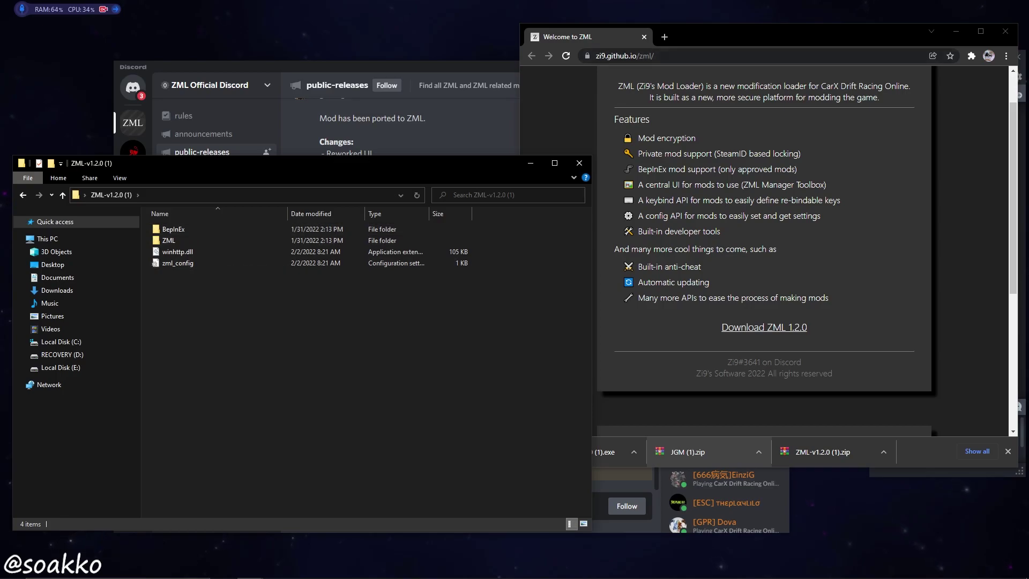
pyautogui.moveTo(804, 36); pyautogui.dragTo(605, 61)
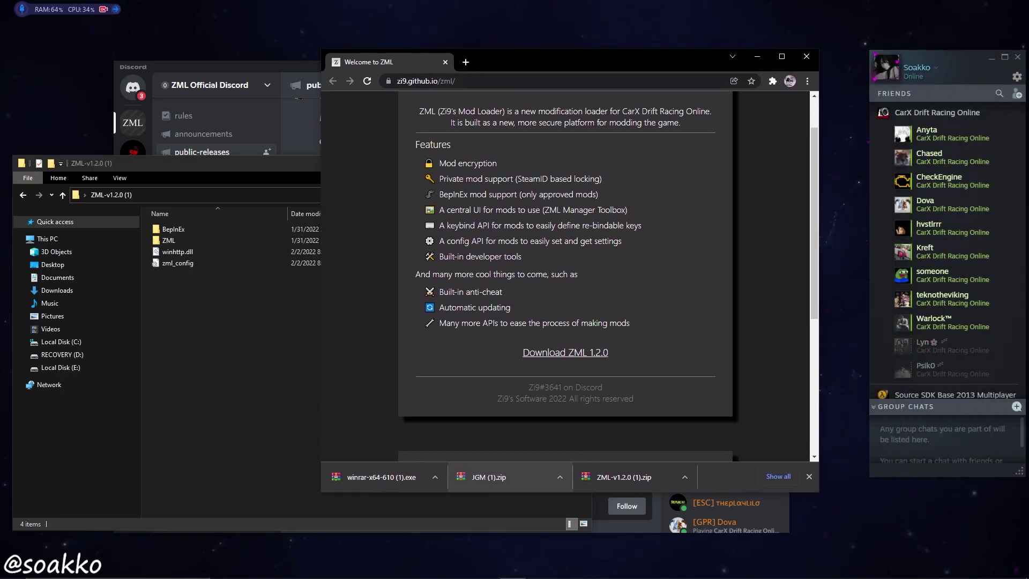
pyautogui.click(807, 57)
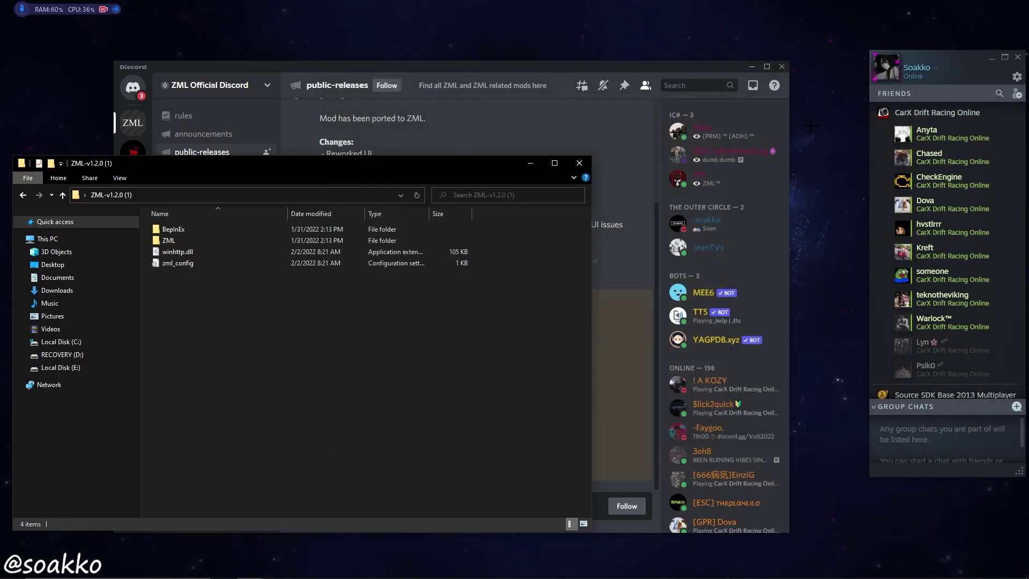
# - Switch to Steam and view the Betas settings in the properties of CarX Drift Racing Online
pyautogui.moveTo(893, 82)
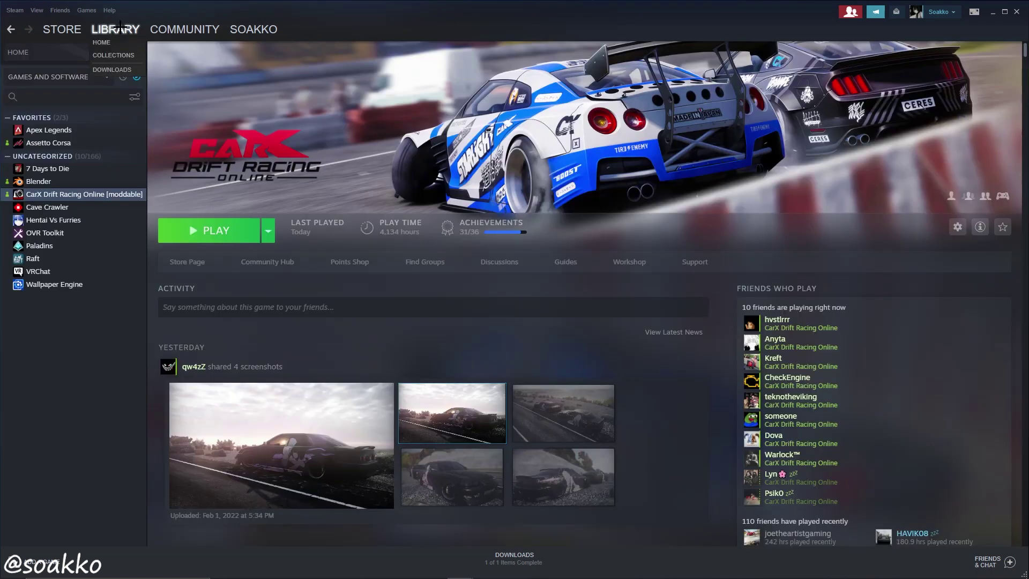
pyautogui.rightClick(90, 198)
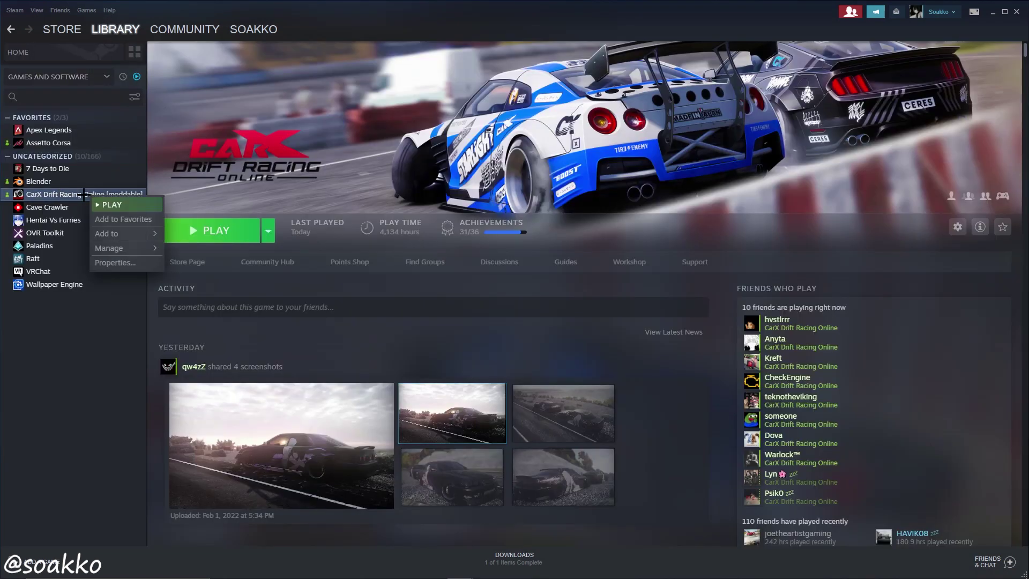
pyautogui.click(118, 263)
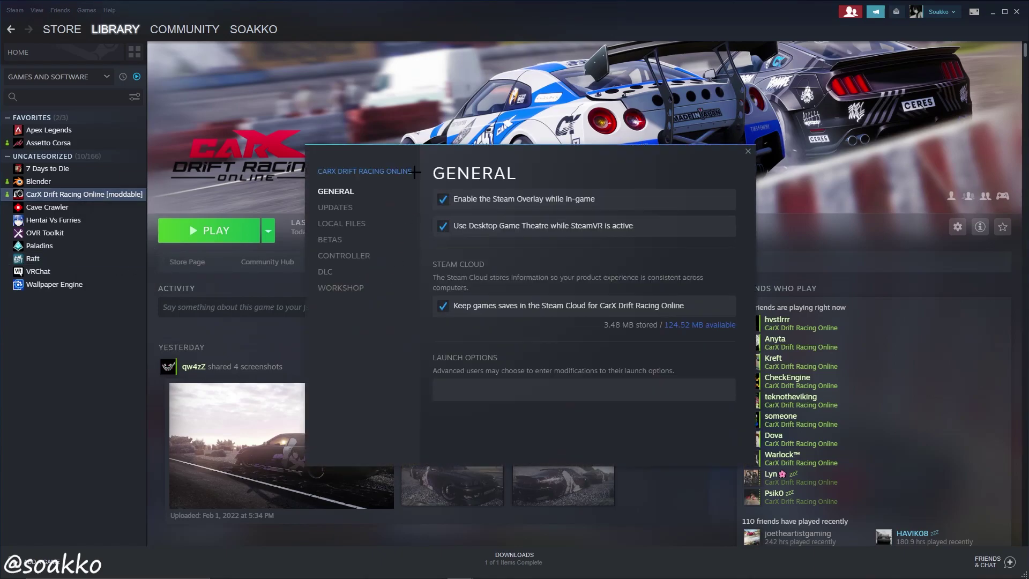
pyautogui.click(407, 237)
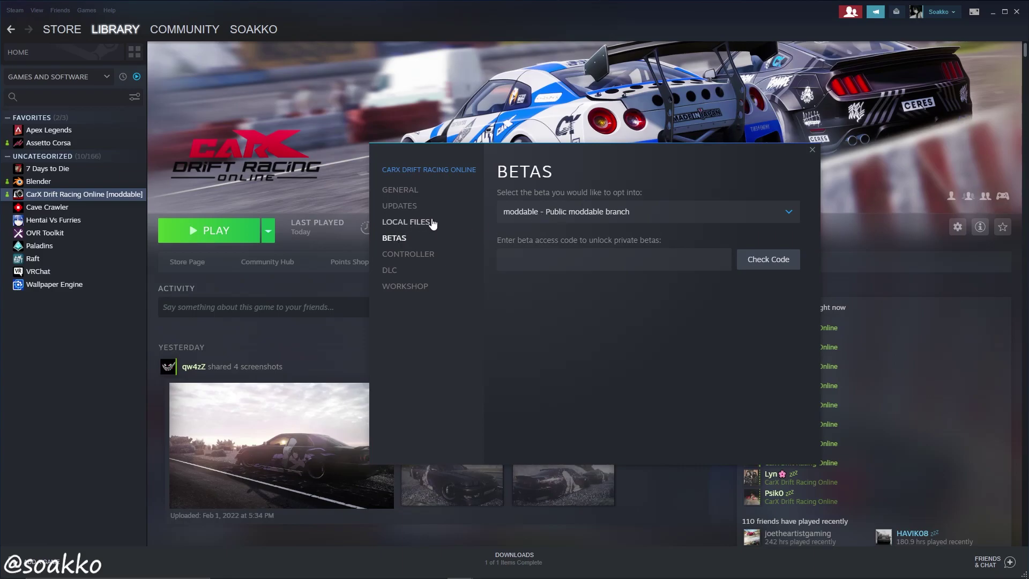
# - Open the game's install folder from its local files settings, then close the Steam library and properties windows
pyautogui.click(415, 221)
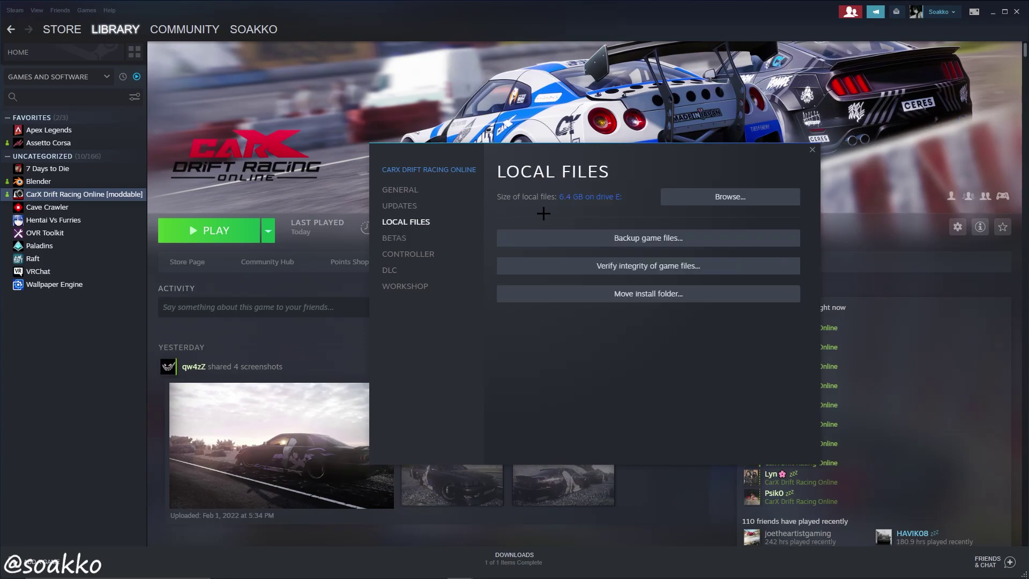
pyautogui.click(699, 202)
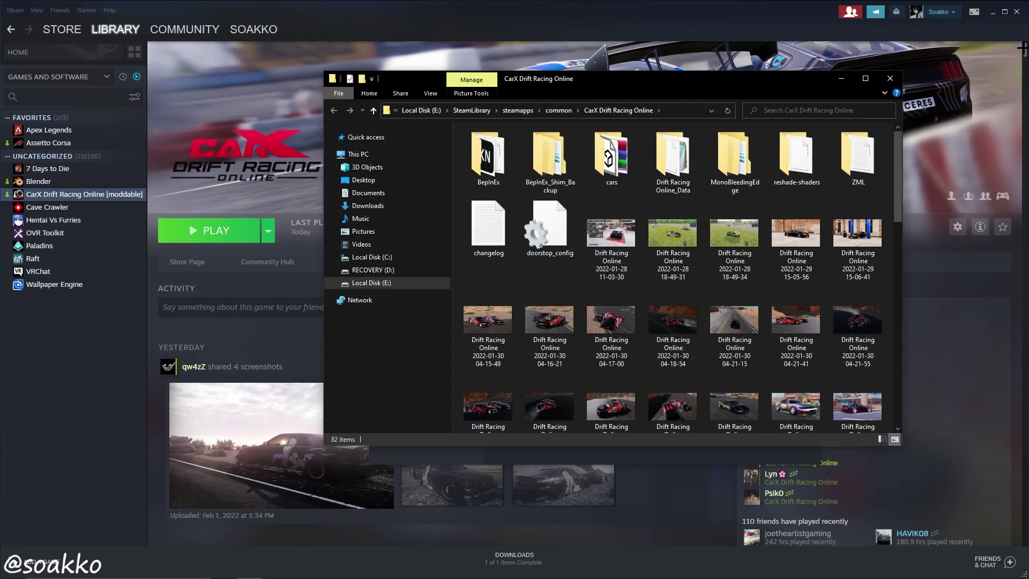
pyautogui.click(1015, 12)
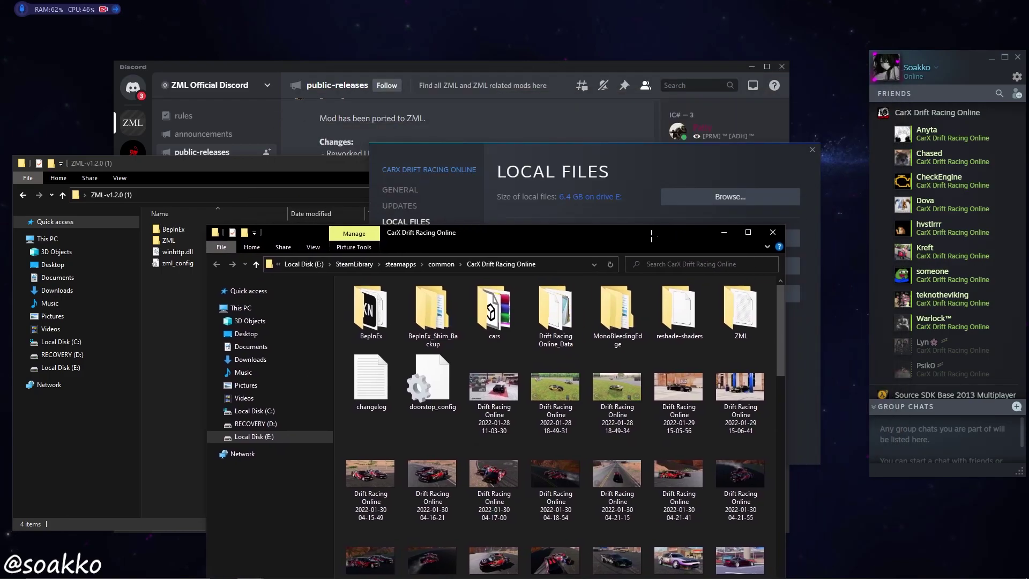
pyautogui.click(811, 150)
# - Arrange both folder windows side by side and copy BepInEx, ZML, winhttp.dll and zml_config into the CarX Drift Racing Online folder, replacing existing files
pyautogui.moveTo(538, 240); pyautogui.dragTo(605, 104)
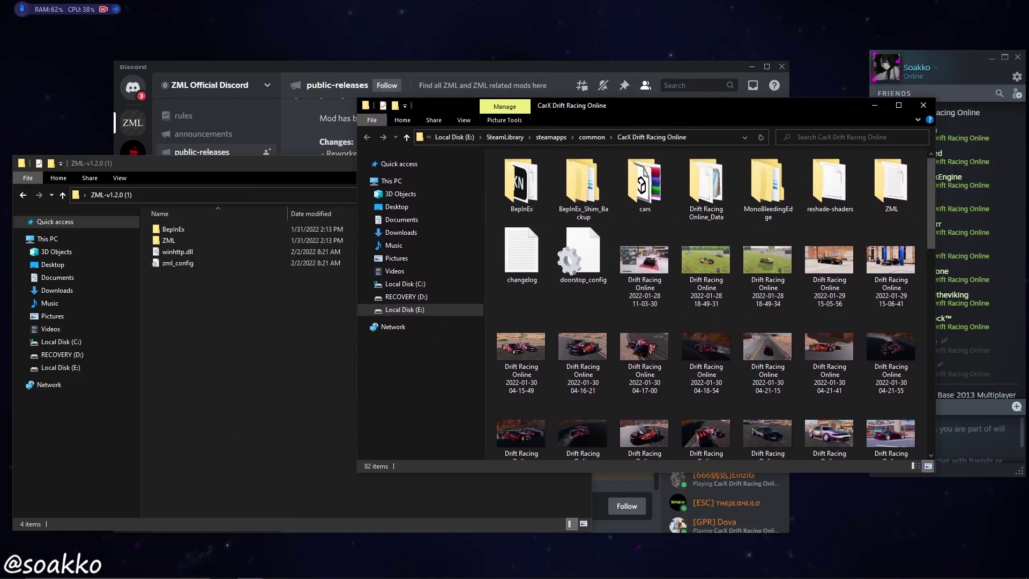
pyautogui.moveTo(320, 162); pyautogui.dragTo(311, 161)
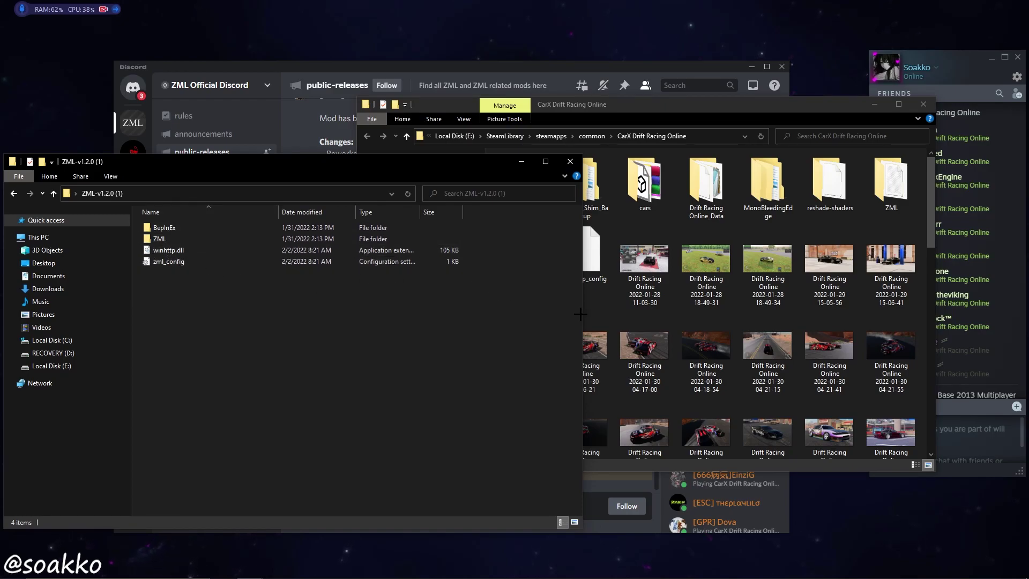
pyautogui.moveTo(572, 312); pyautogui.dragTo(301, 295)
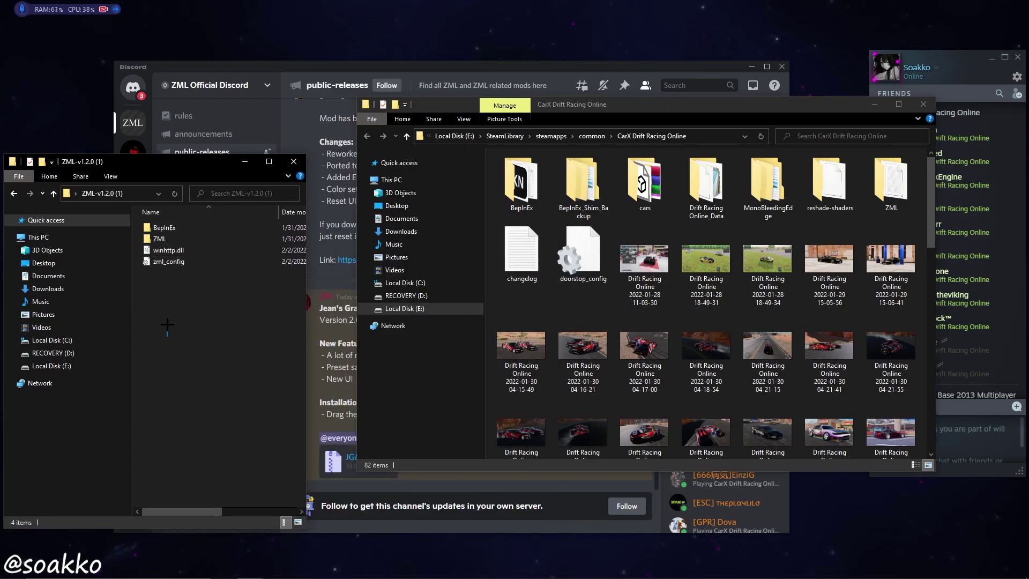
pyautogui.moveTo(167, 307); pyautogui.dragTo(483, 294)
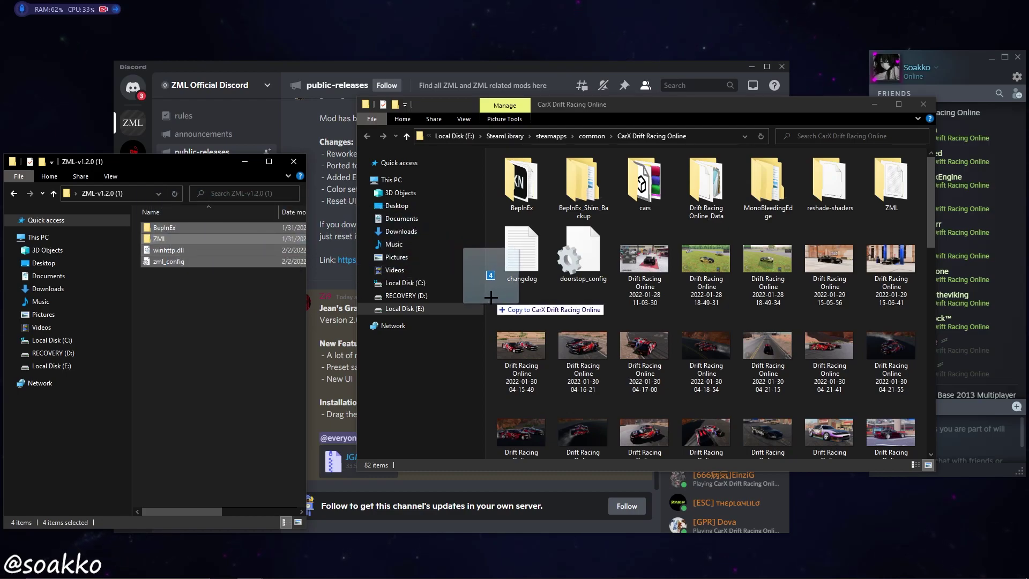
pyautogui.moveTo(491, 298); pyautogui.dragTo(492, 296)
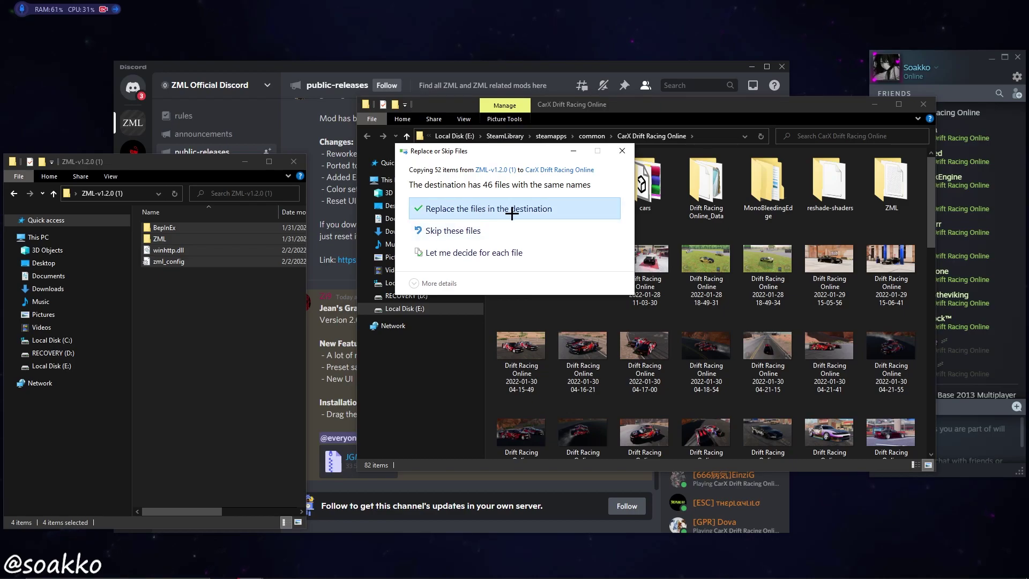
pyautogui.click(512, 213)
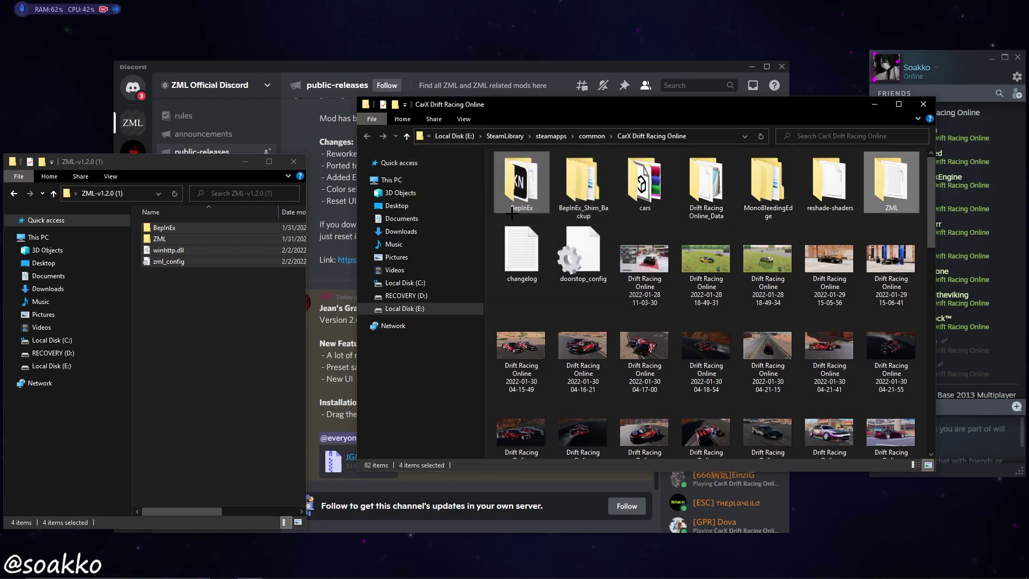
# - Close the ZML-v1.2.0 (1) window and delete the JGM (1) archive and the JGM (1) and ZML-v1.2.0 (1) folders from the desktop
pyautogui.click(293, 161)
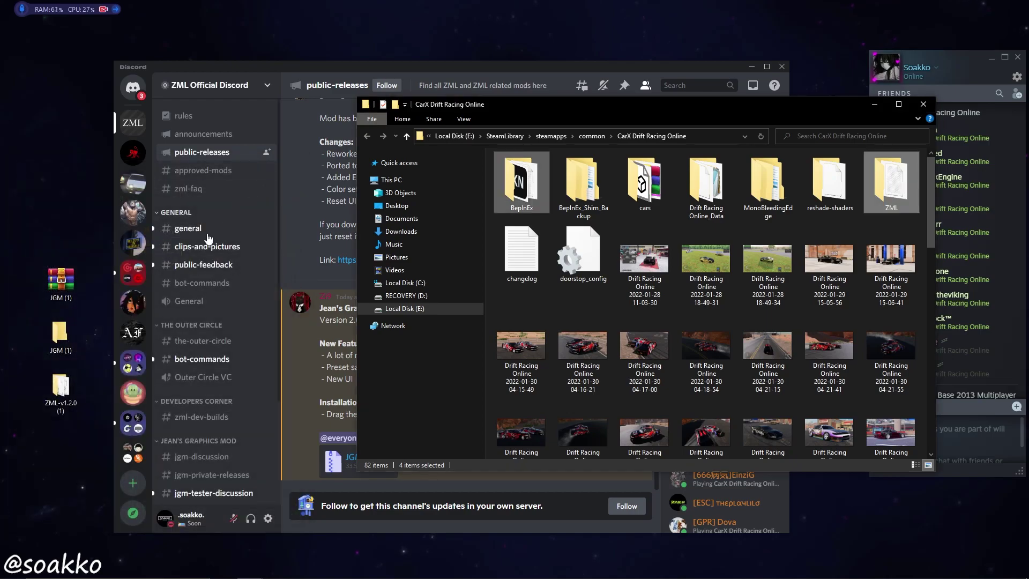
pyautogui.moveTo(22, 182); pyautogui.dragTo(92, 431)
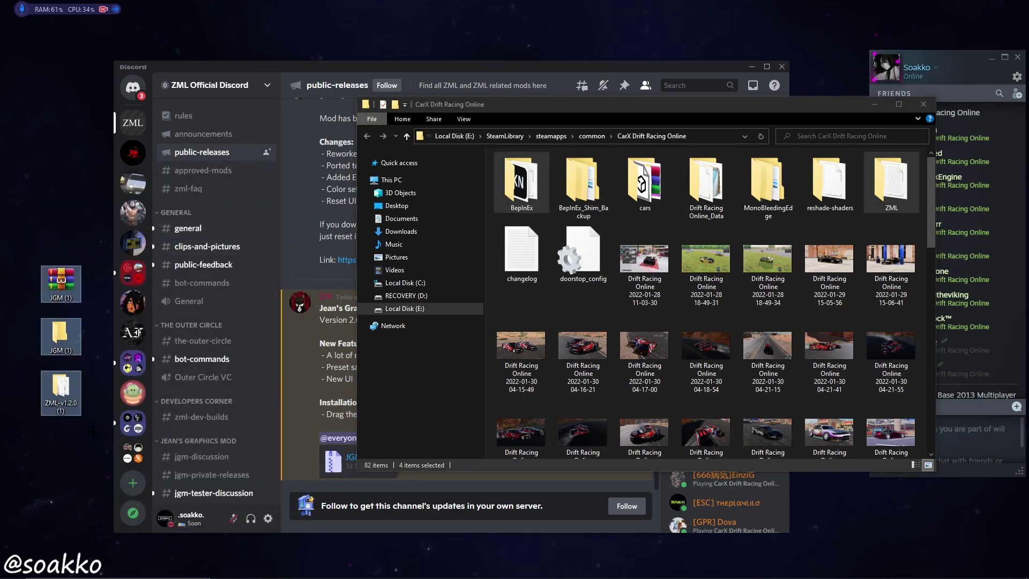
pyautogui.press('Delete')
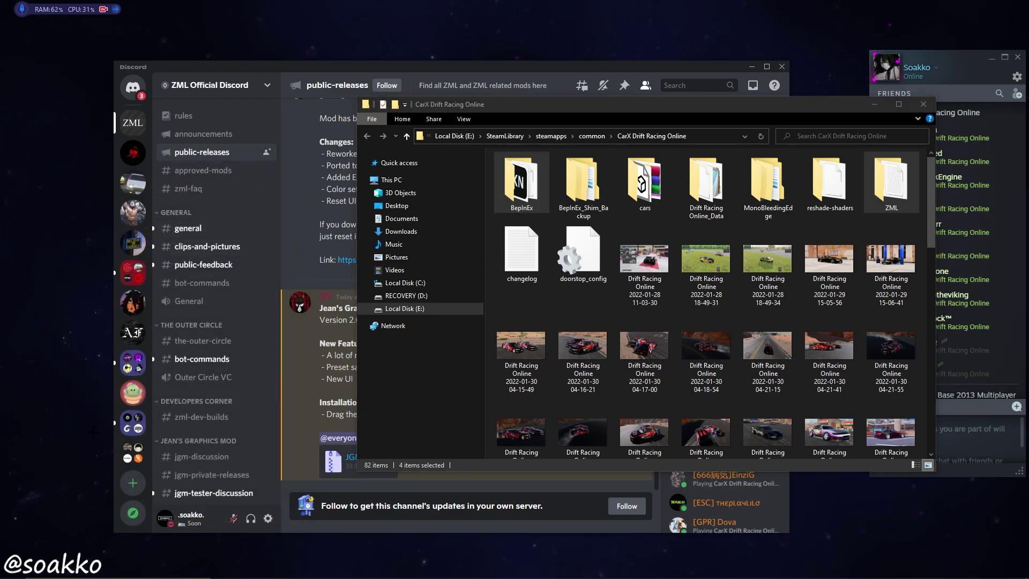
# - Move the game folder window aside and launch CarX Drift Racing Online from the Steam library
pyautogui.moveTo(667, 106); pyautogui.dragTo(454, 136)
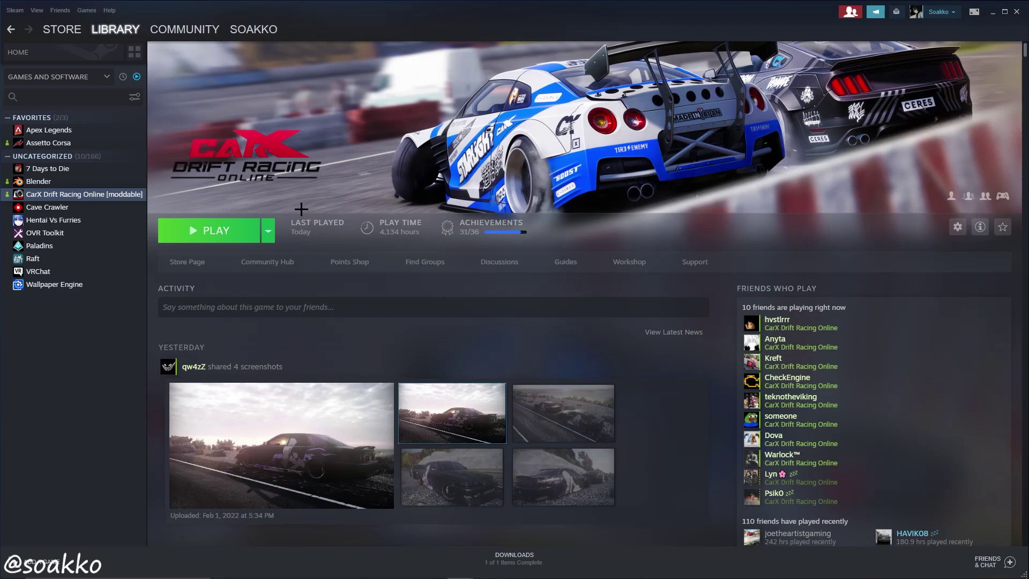
pyautogui.scroll(-1, 262, 160)
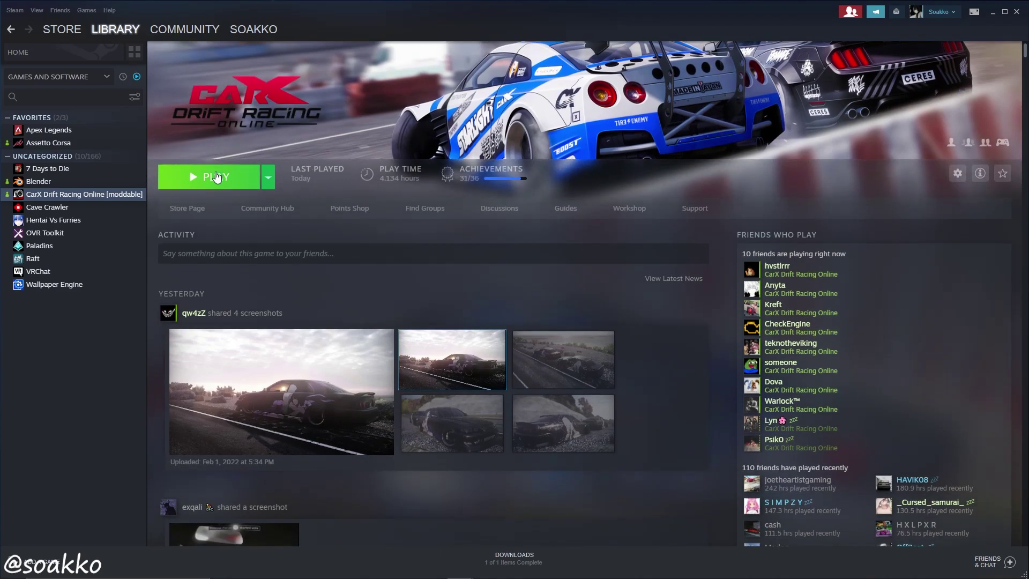
pyautogui.click(216, 177)
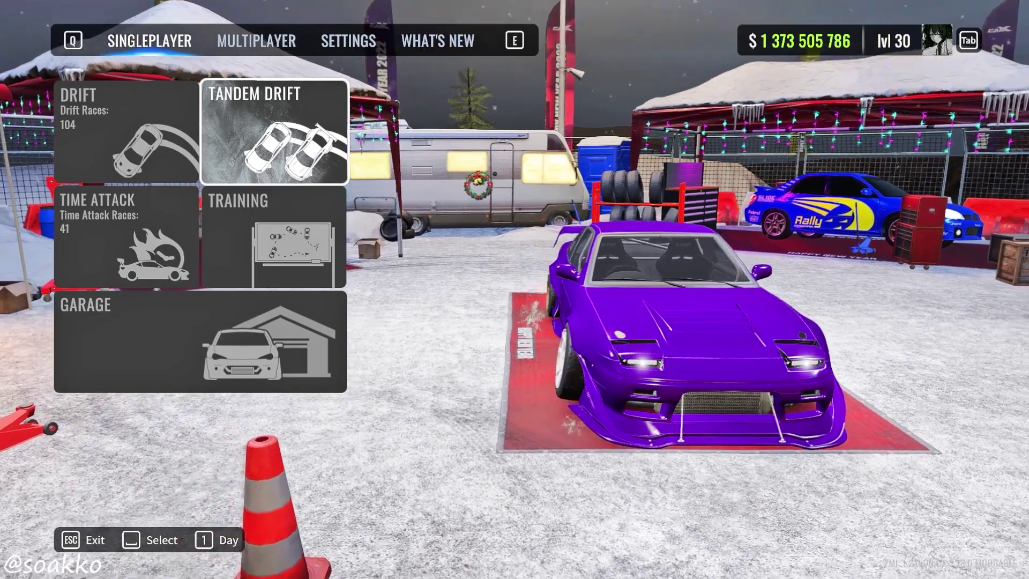